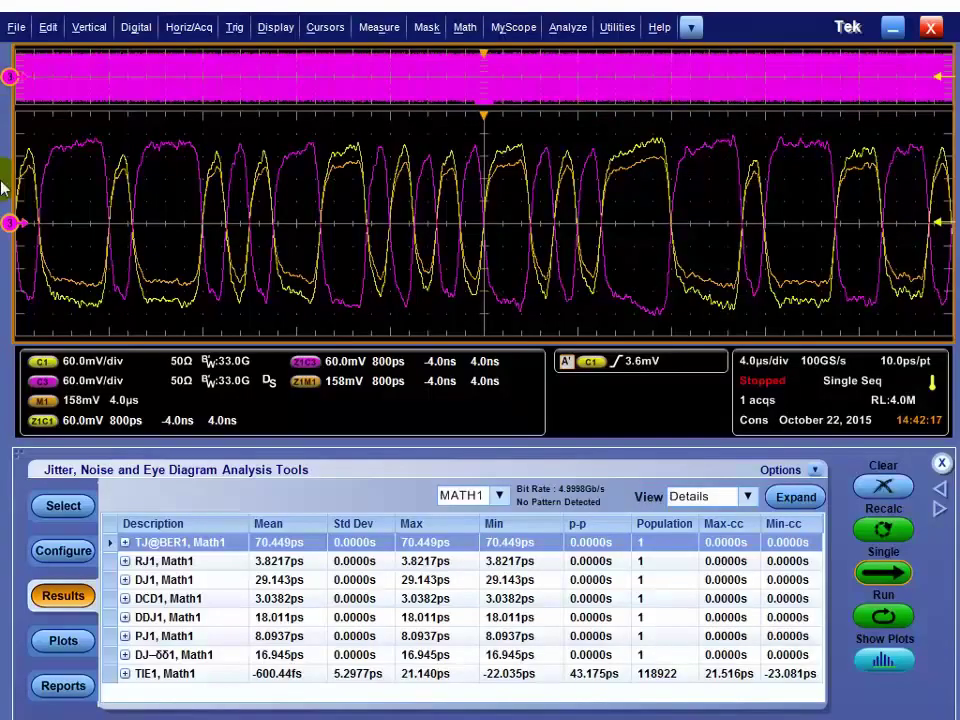
Close the Jitter, Noise and Eye Diagram Analysis Tools panel so the waveforms fill the screen.
left_click(943, 461)
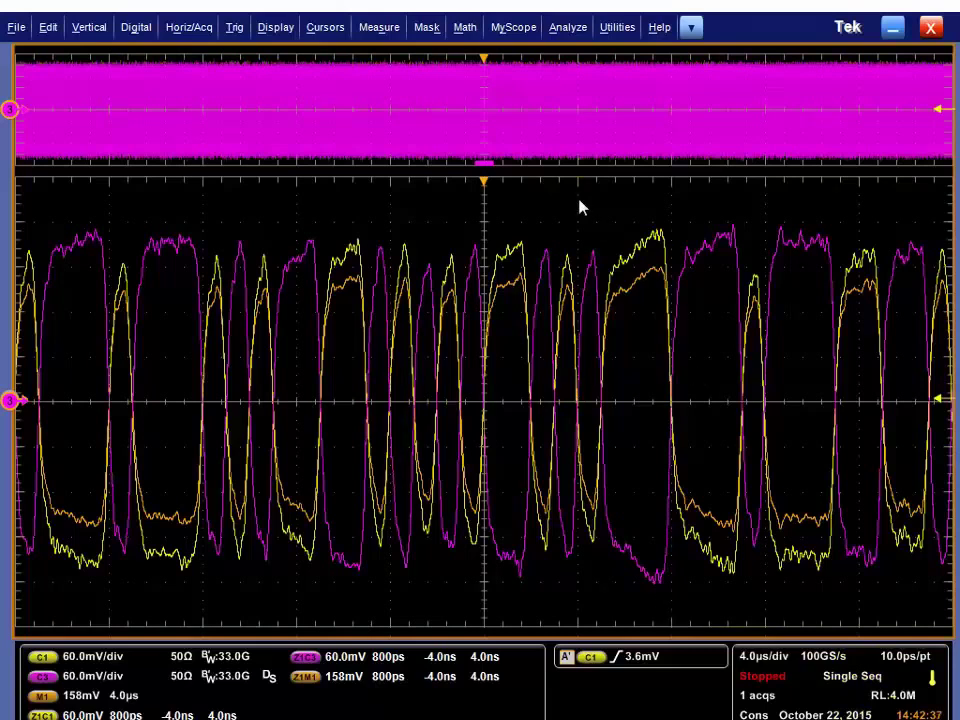
left_click(422, 73)
Hide channels 1 and 3 so only the M1 math waveform remains, leaving the Math menu unchanged.
left_click_drag(681, 260, 706, 257)
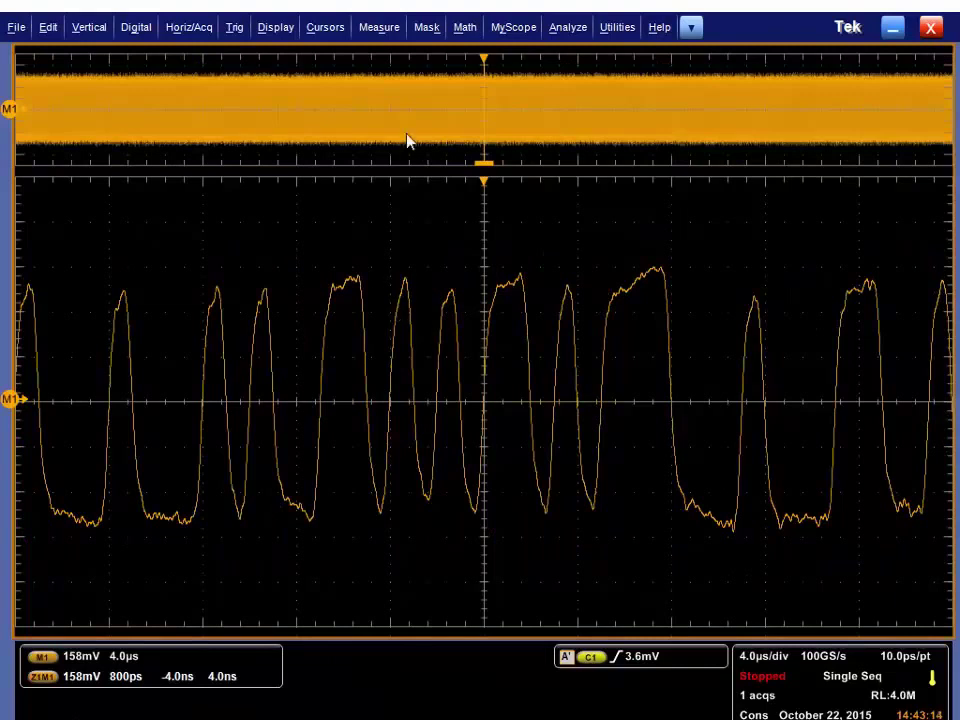
left_click(466, 30)
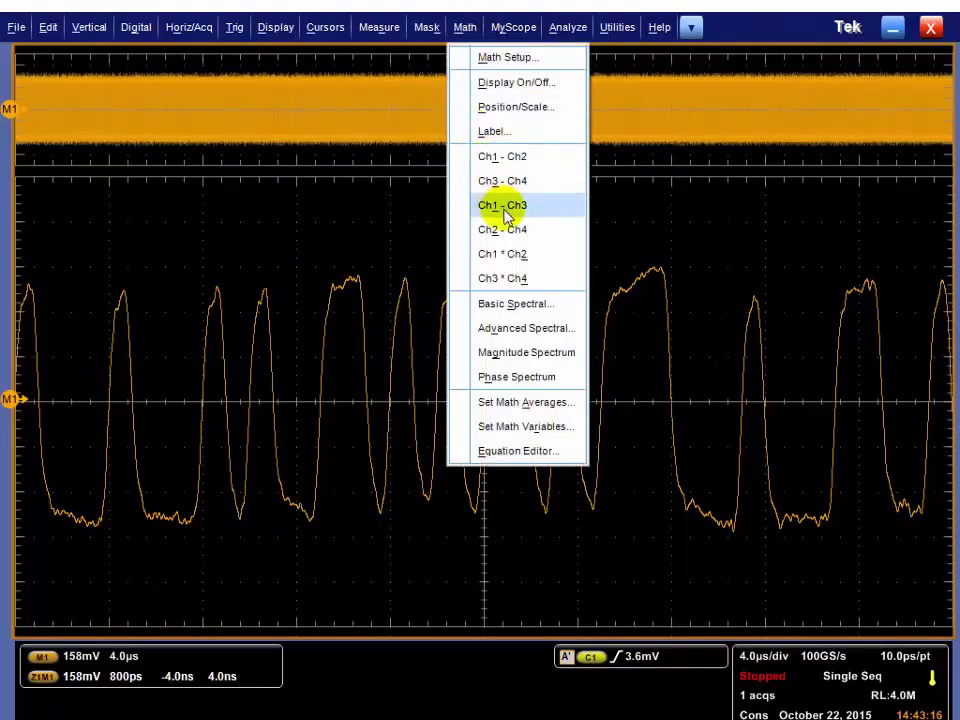
left_click(333, 234)
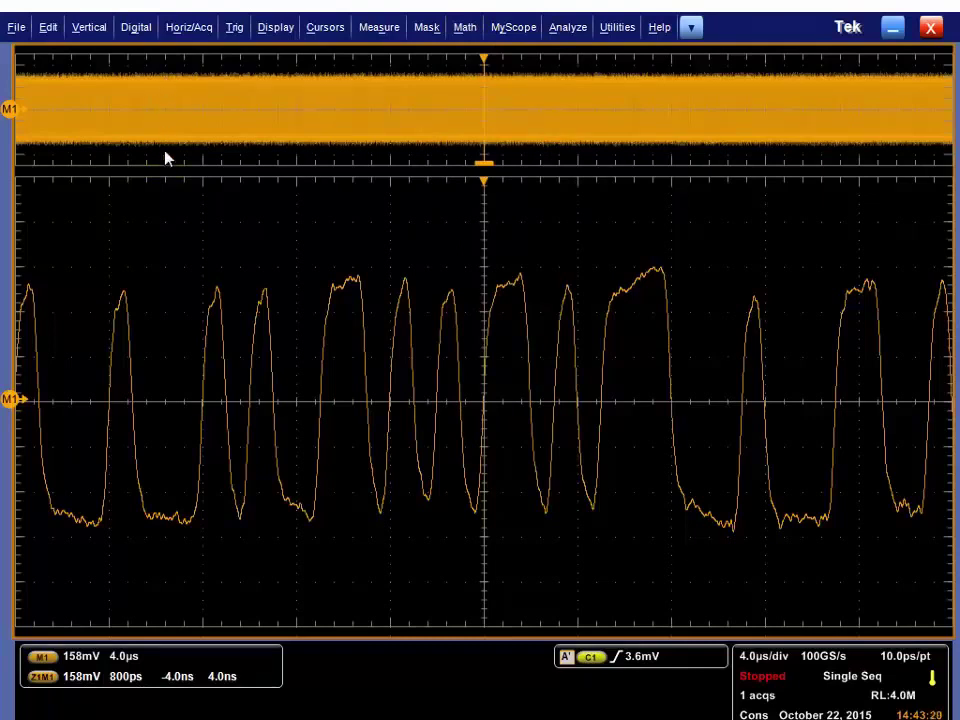
Open DPOJET's measurement selection from the Analyze menu and clear all previous measurements.
left_click(568, 29)
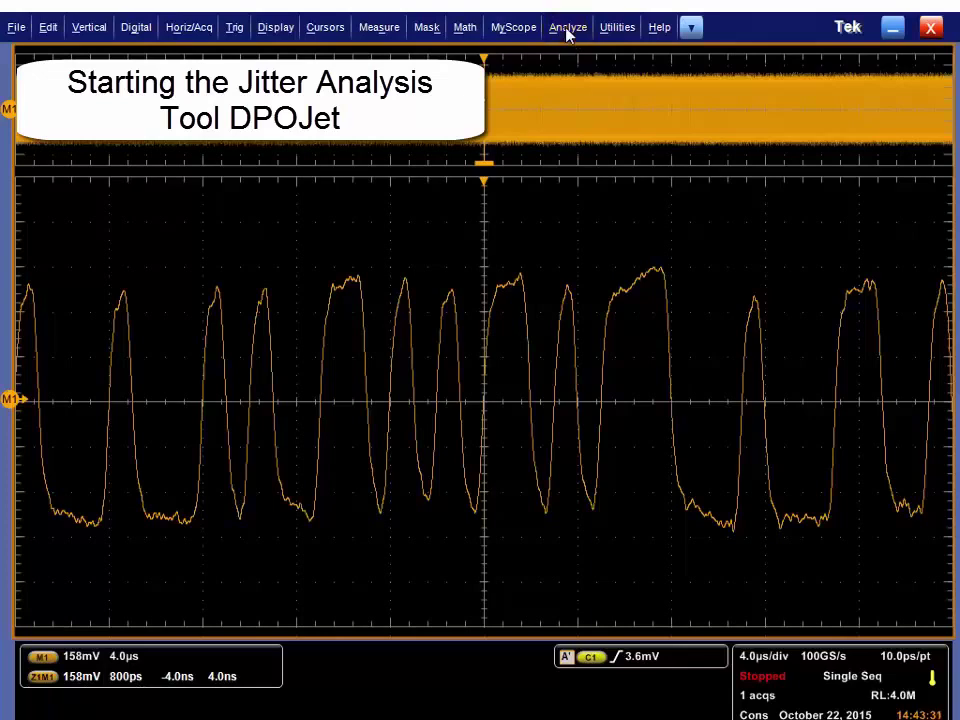
mouse_move(664, 135)
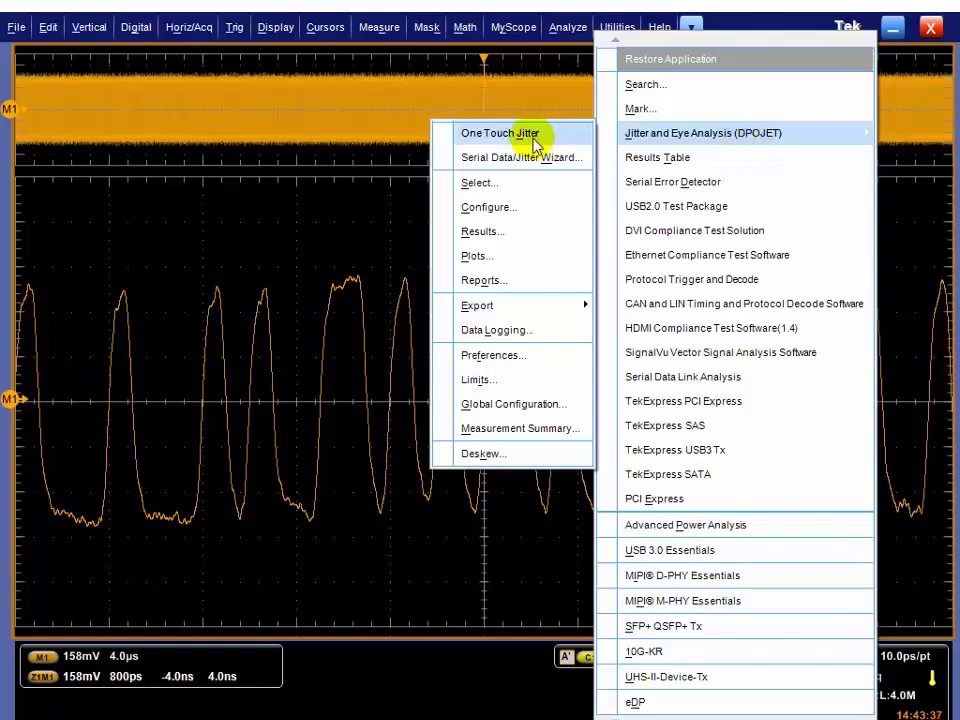
left_click(509, 190)
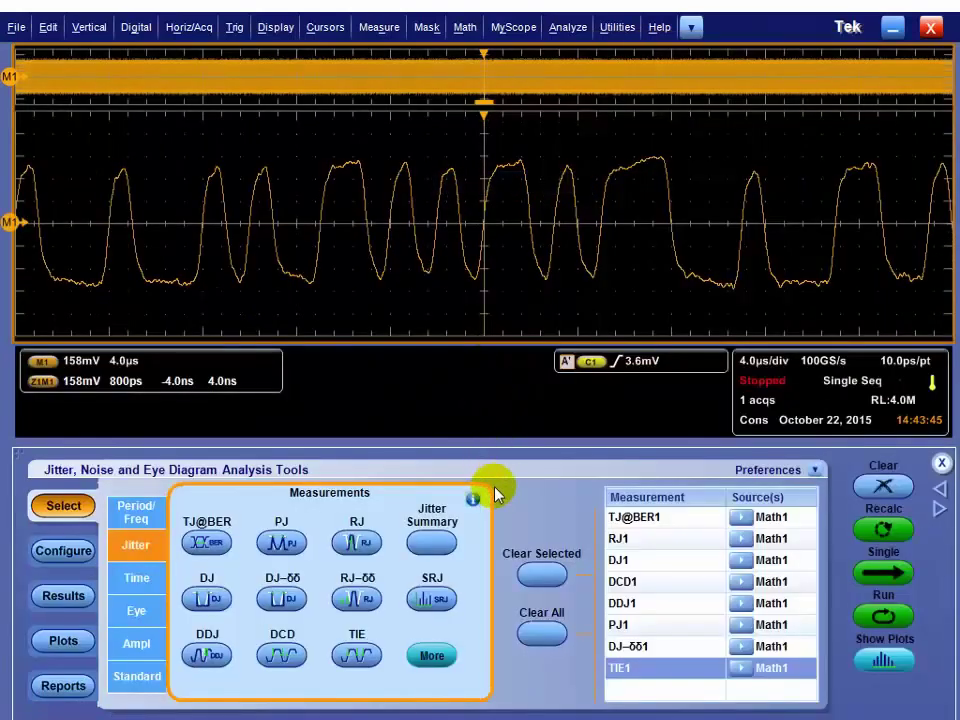
left_click(544, 633)
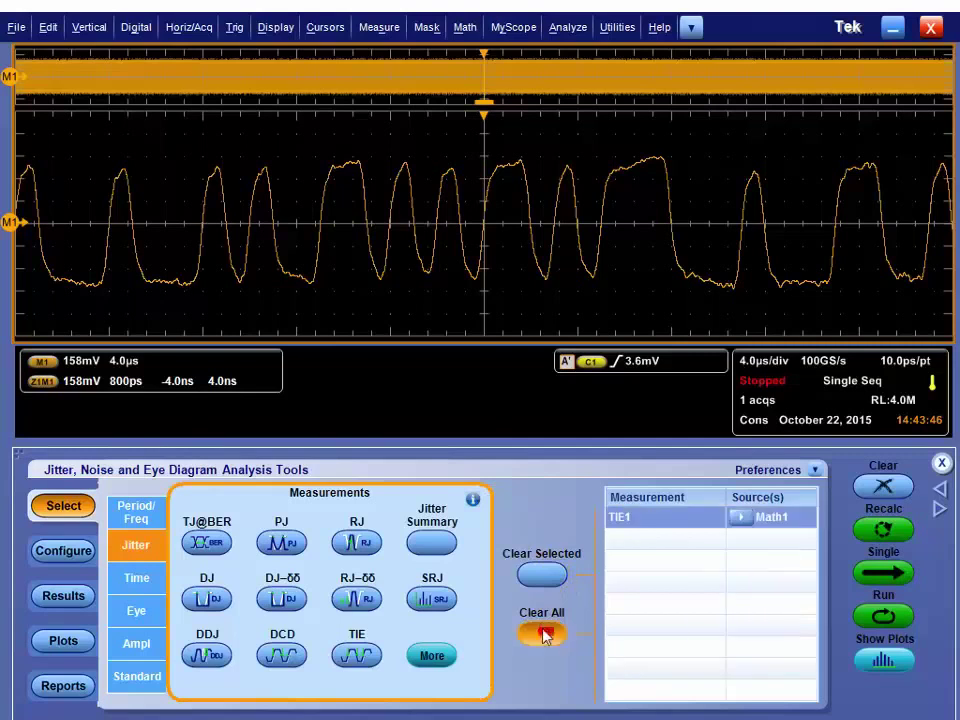
Open the Breakdown of Jitter diagram, try Spectral + BUJ, then return to Spectral Only.
left_click(474, 502)
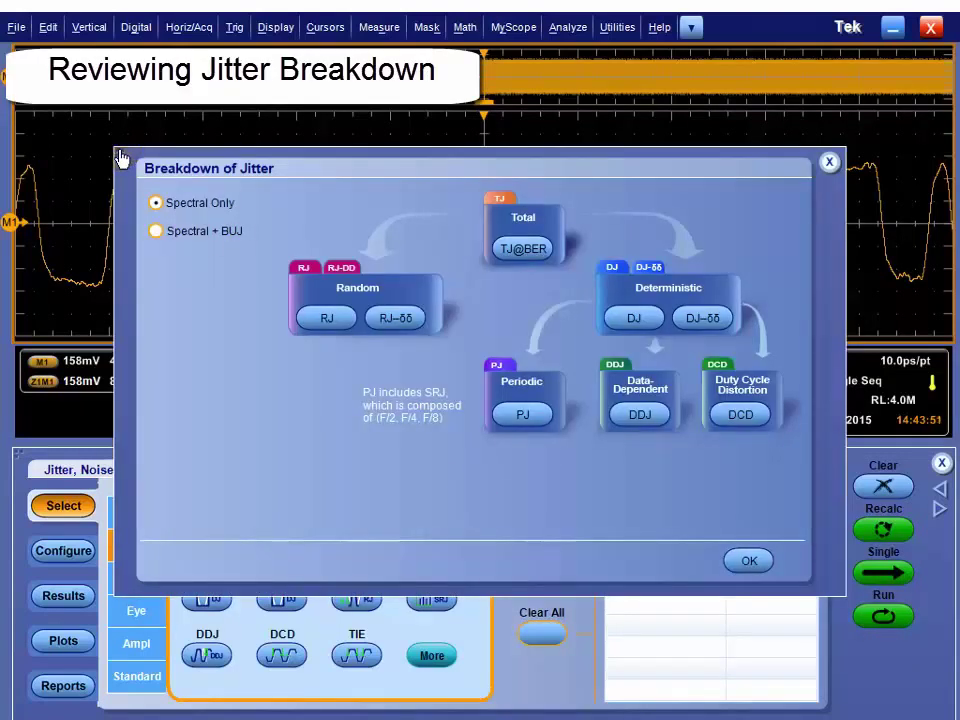
left_click_drag(180, 168, 163, 68)
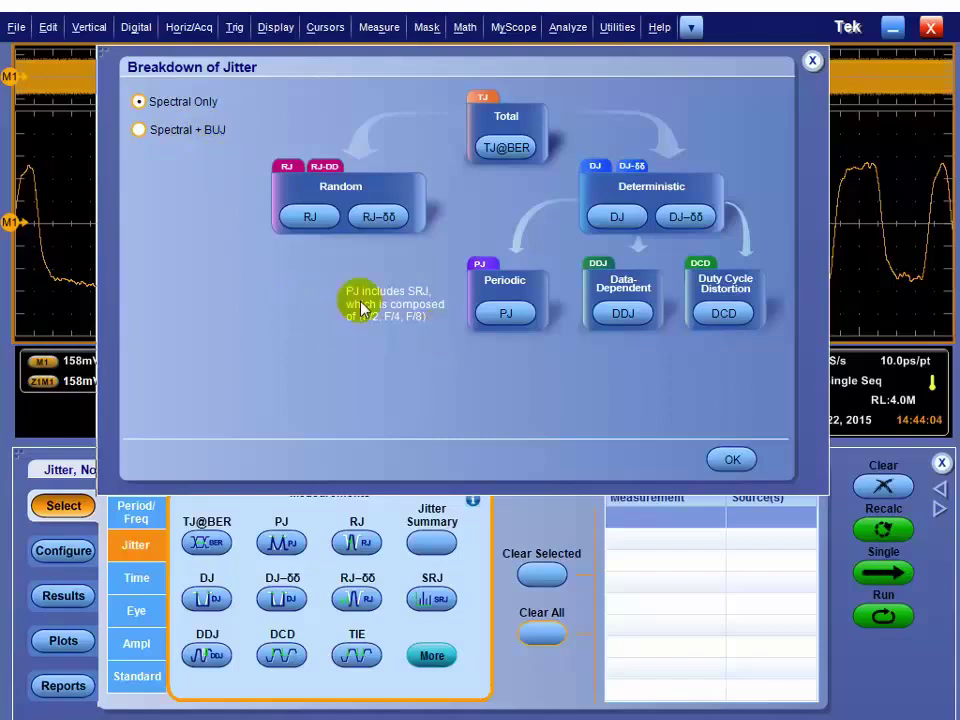
left_click(139, 130)
left_click(527, 336)
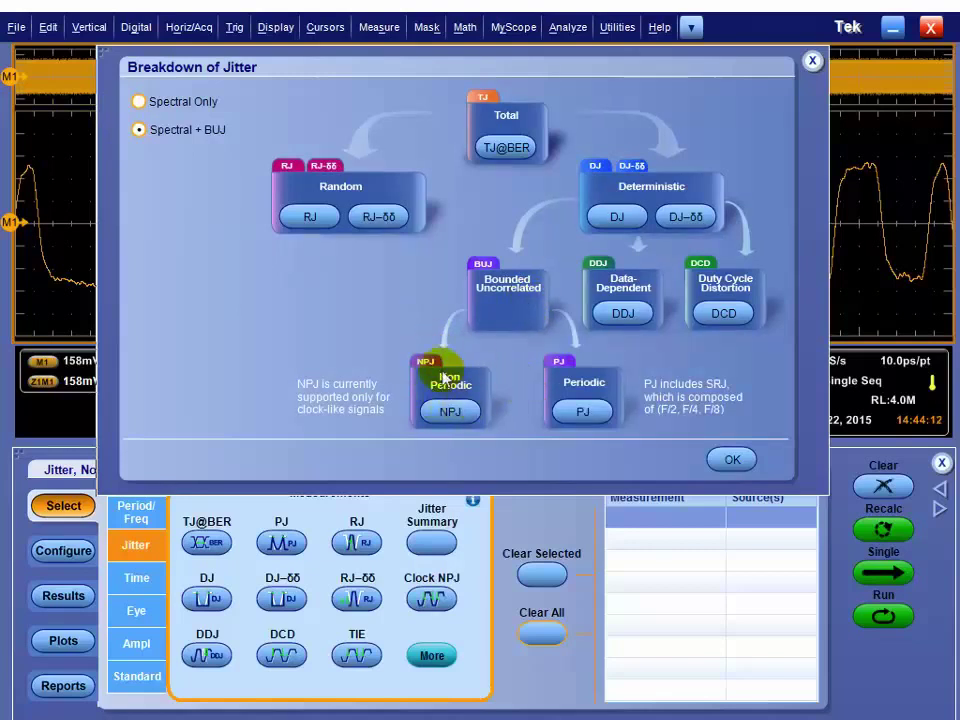
left_click(448, 412)
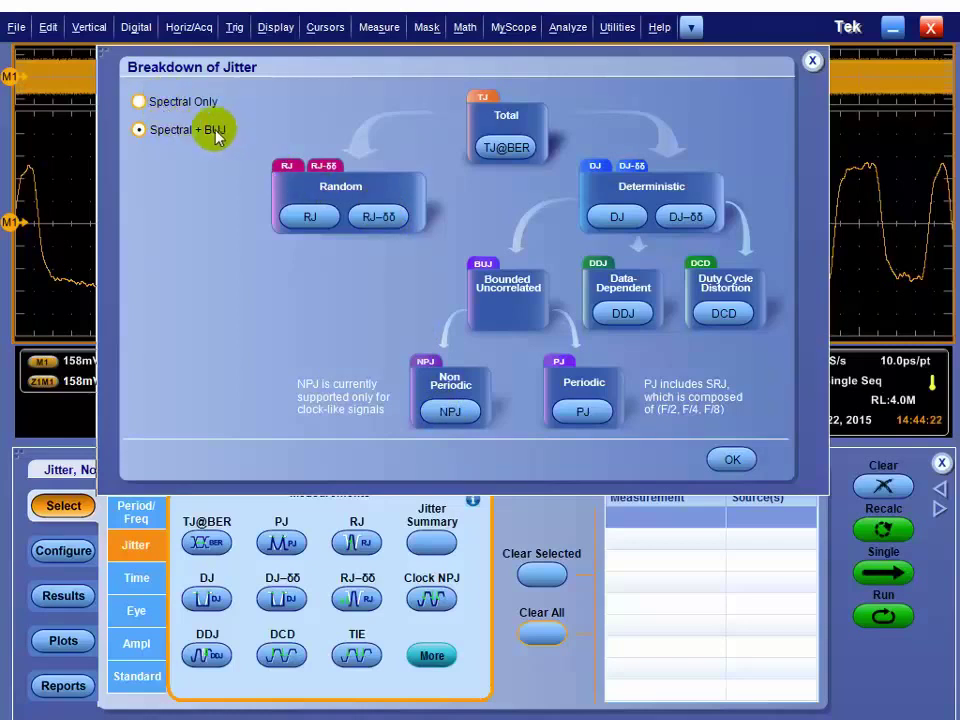
left_click(142, 104)
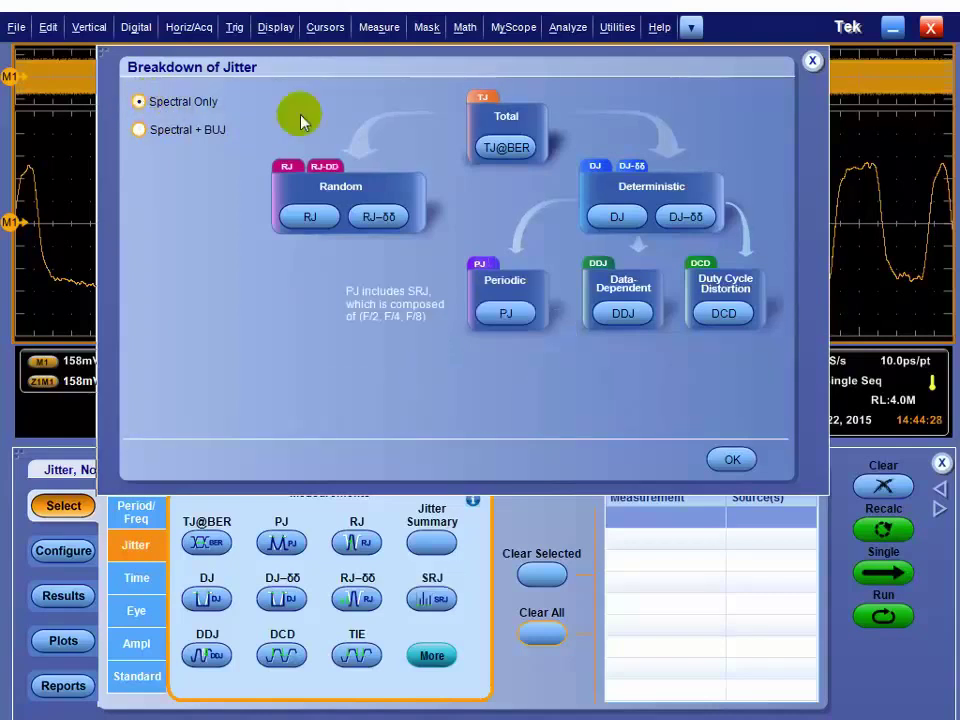
Add RJ, DJ, TJ@BER, PJ, DDJ, DCD and DJ-δδ measurements, then close the breakdown diagram with OK.
left_click(312, 218)
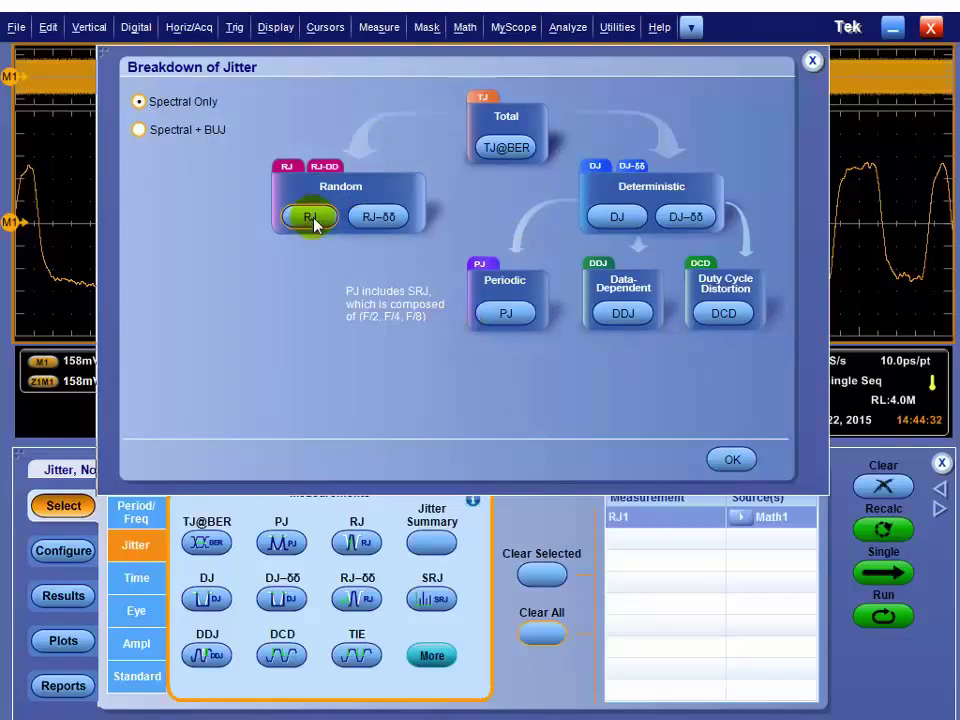
left_click(613, 219)
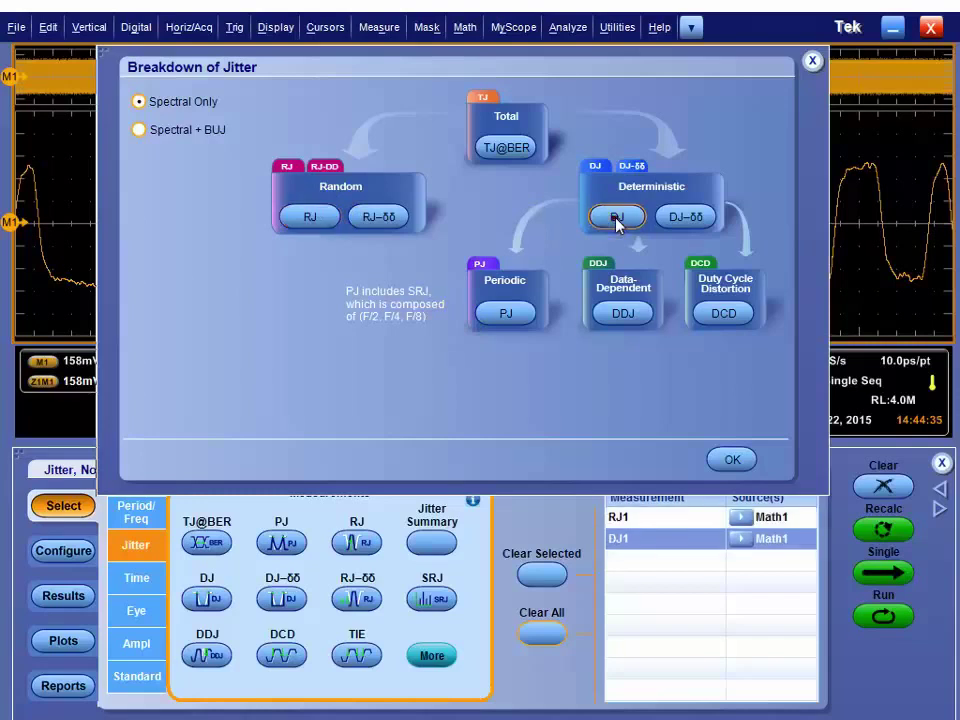
left_click(508, 149)
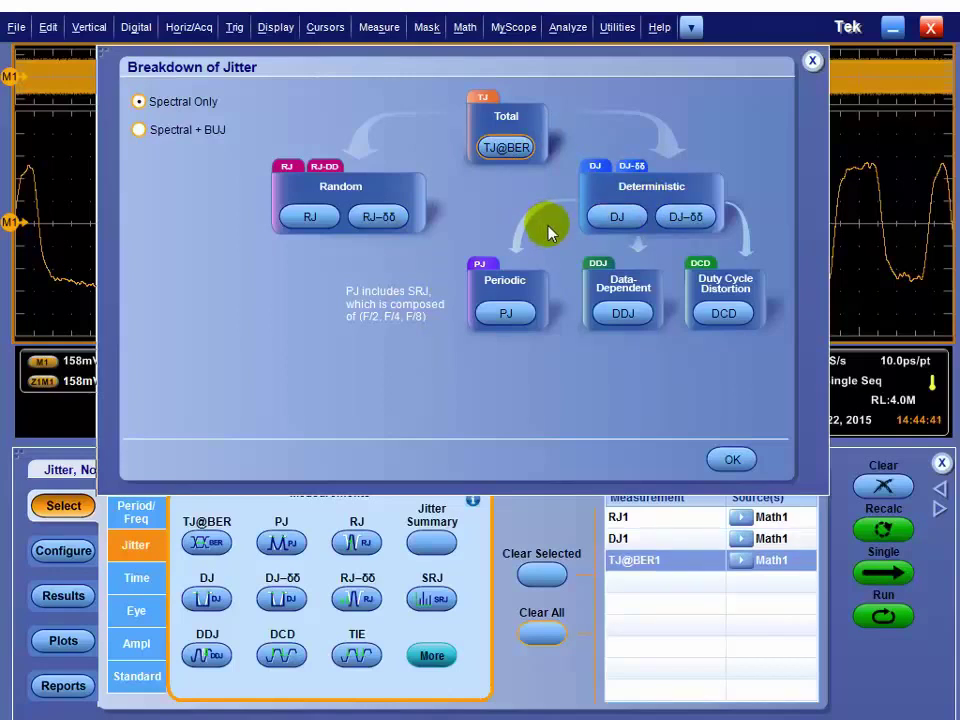
left_click(506, 326)
left_click(636, 318)
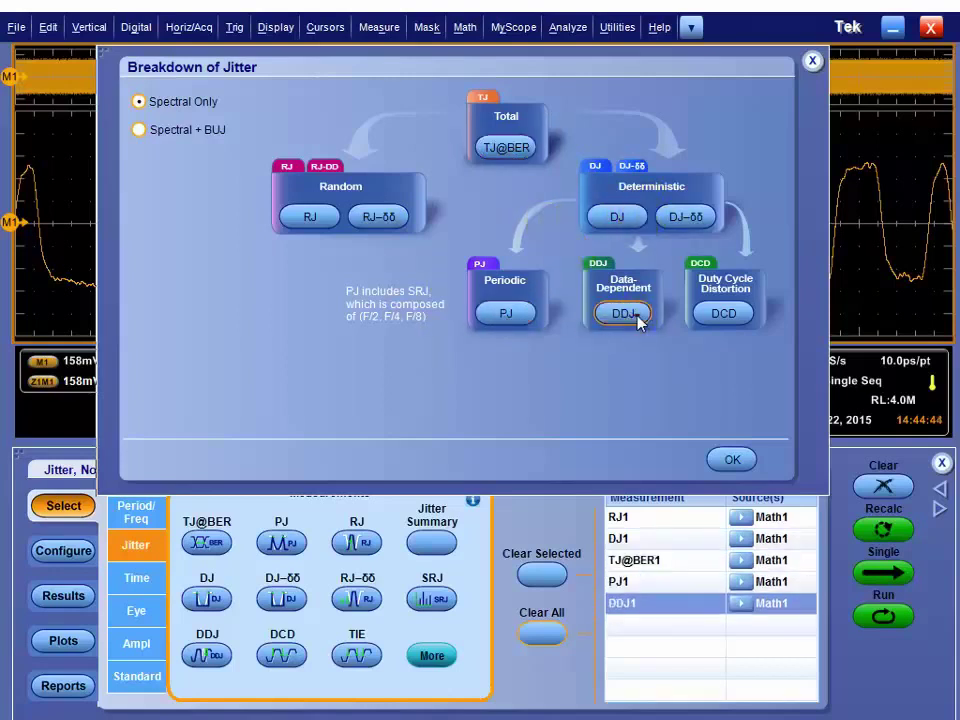
left_click(726, 315)
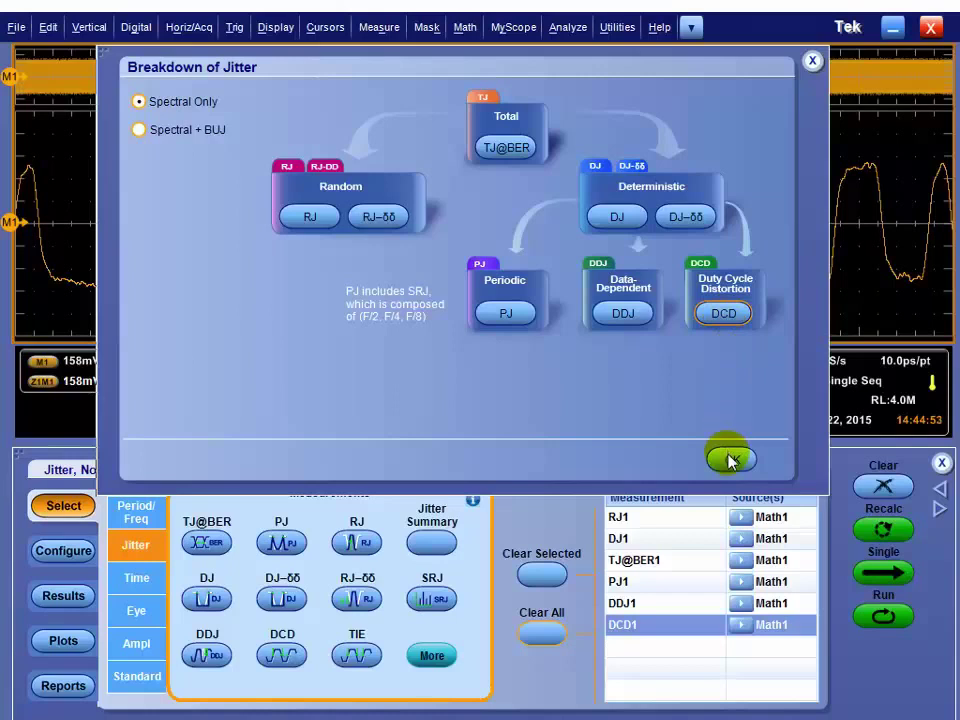
left_click(692, 222)
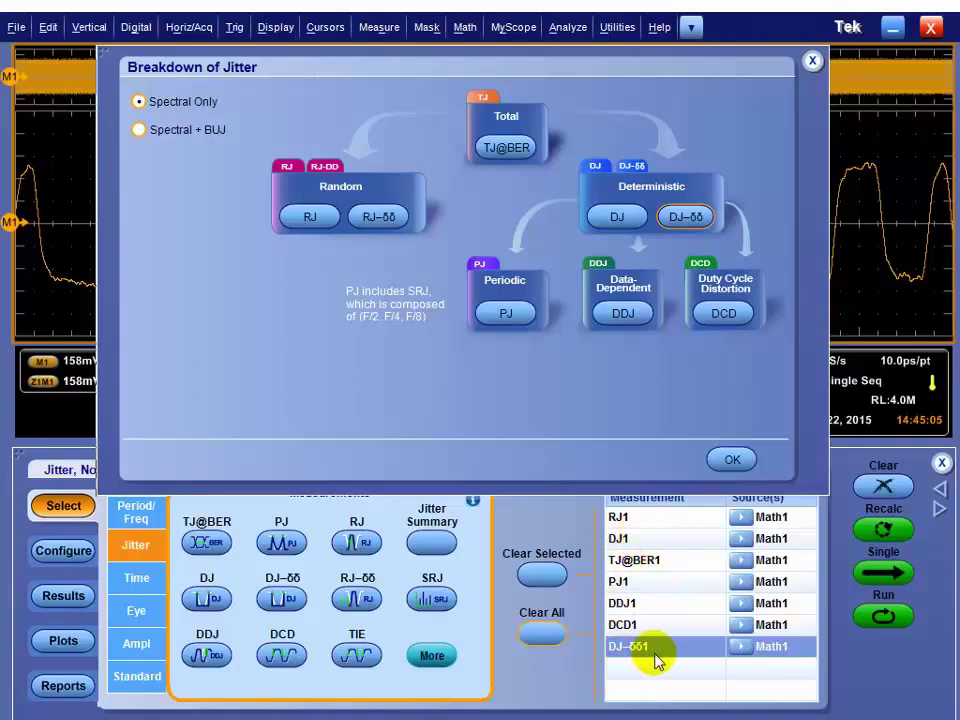
left_click(733, 460)
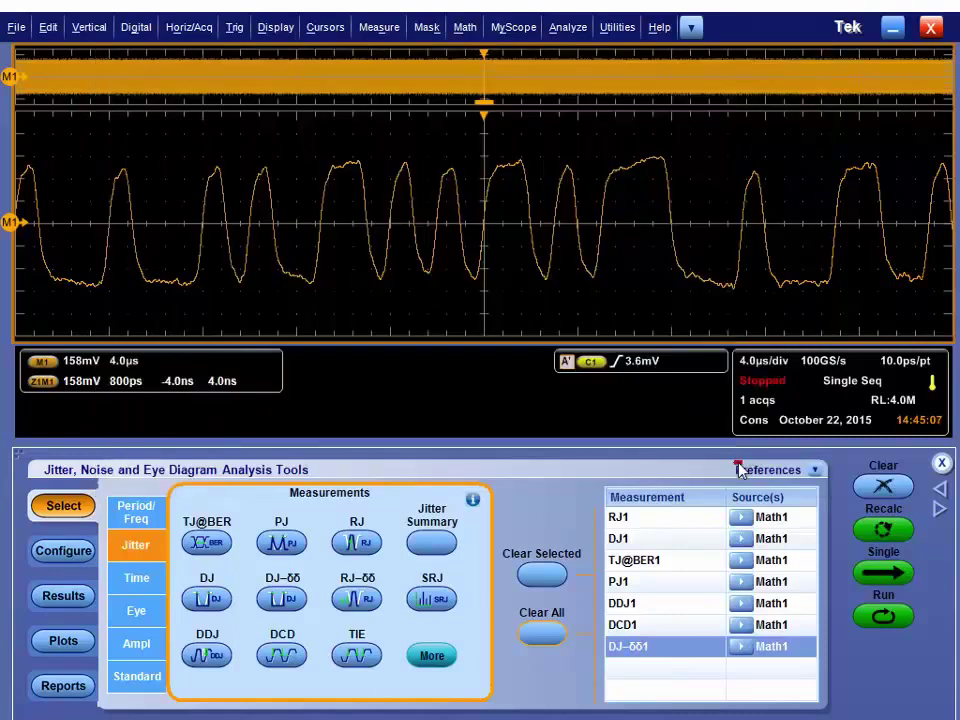
Check RJ1's source settings, add a TIE measurement on Math1, and open the Configure page.
left_click(739, 520)
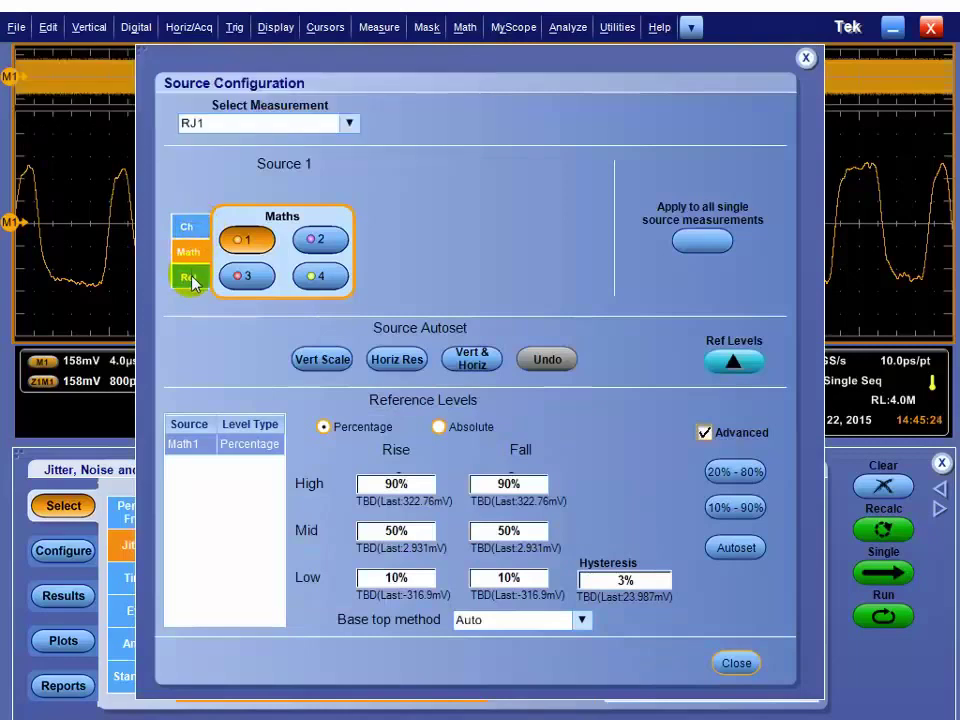
left_click(737, 665)
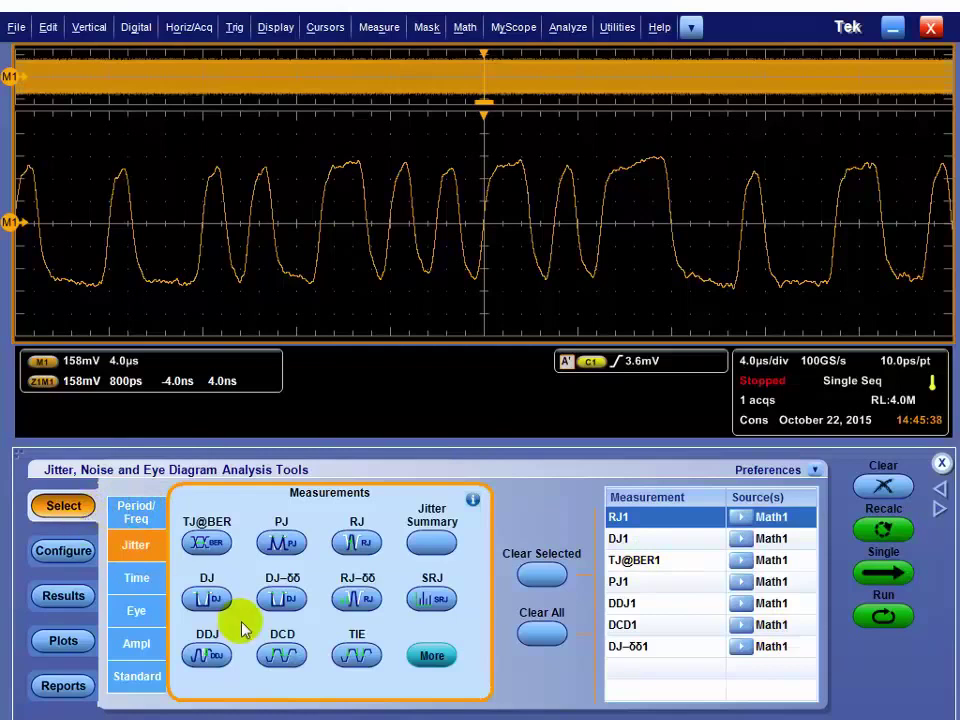
left_click(376, 662)
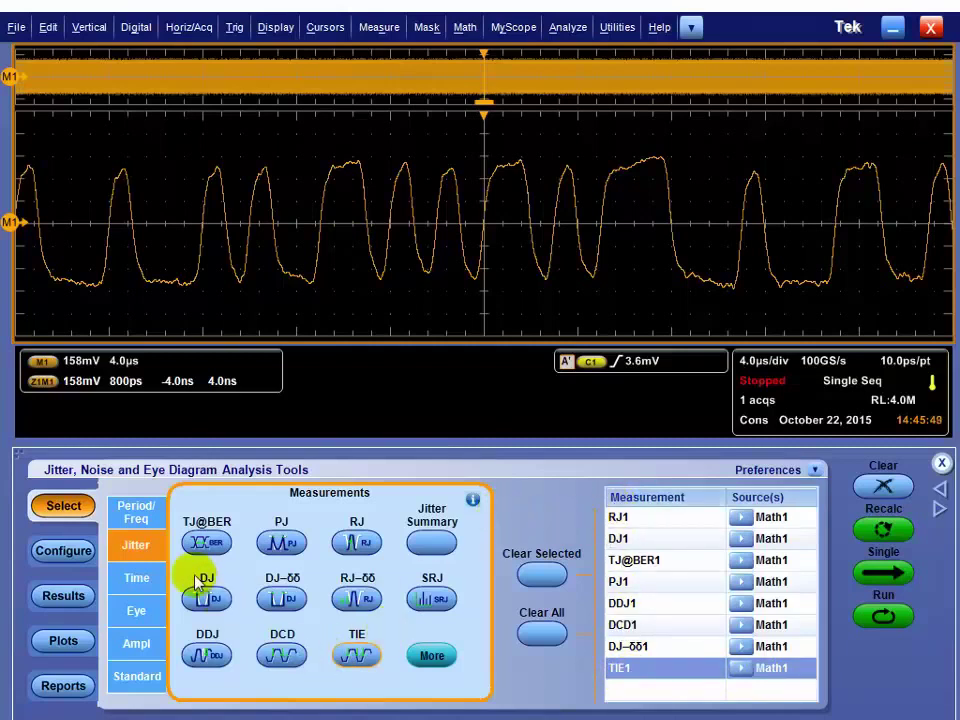
left_click(55, 562)
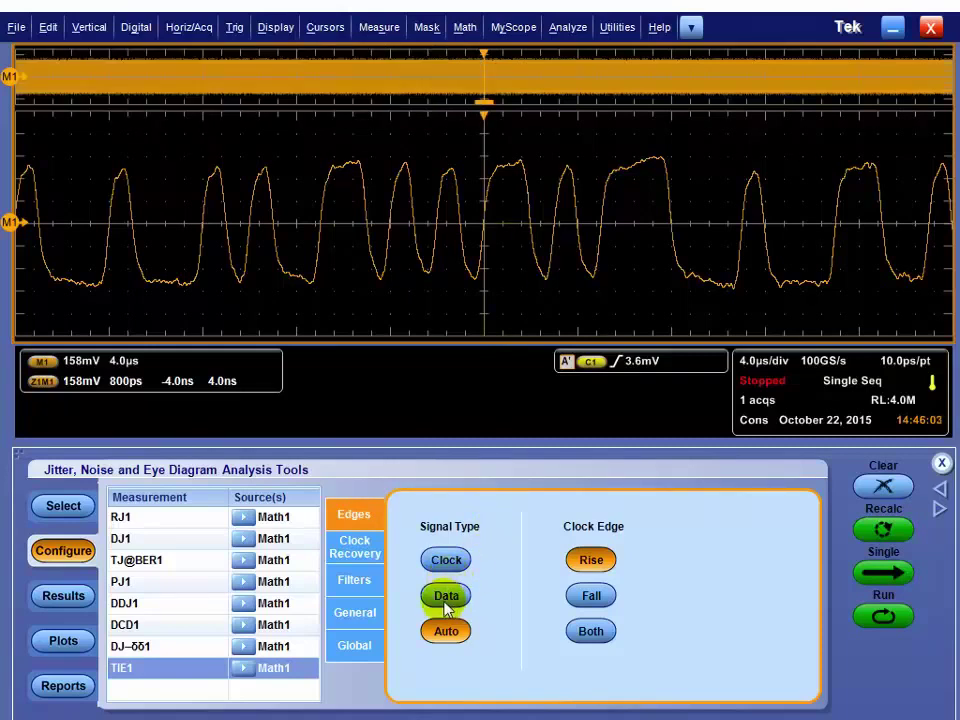
Show the Clock Recovery settings, currently Constant Clock – Mean with Auto Calc on Every Acq.
left_click(362, 553)
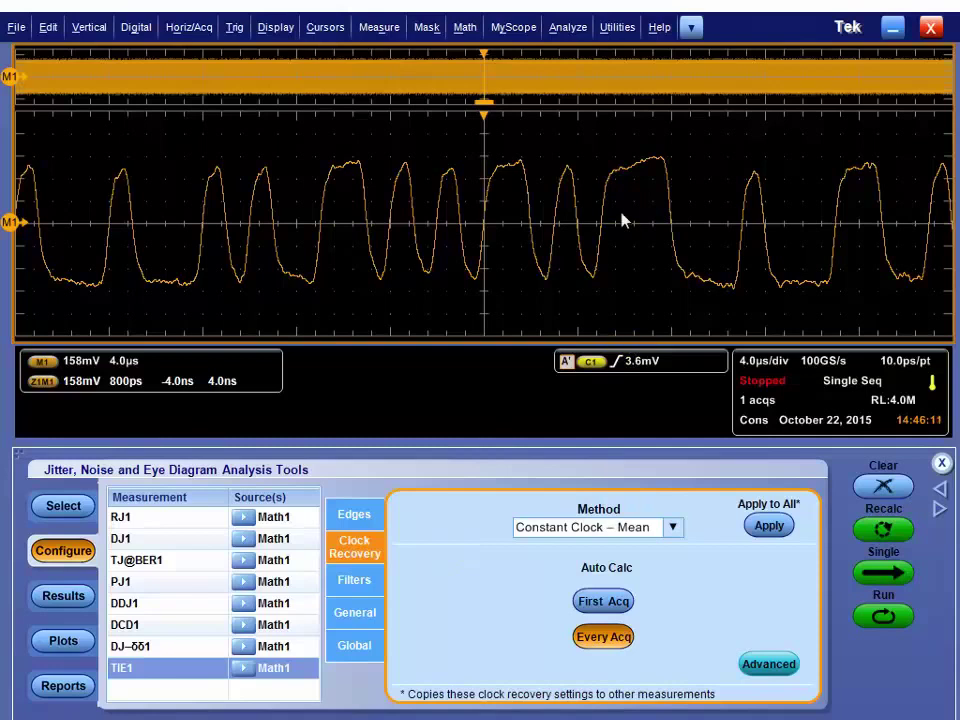
Set clock recovery to PLL – Standard BW with USB 3.0 : 5.0G and apply it to all measurements.
left_click(673, 530)
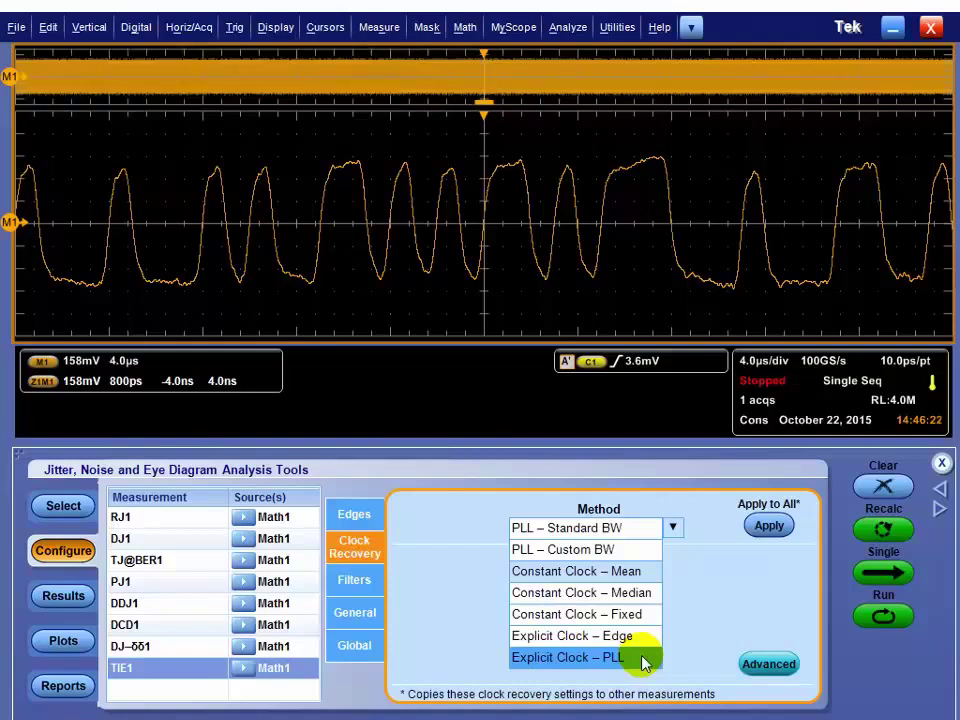
left_click(620, 537)
left_click(582, 648)
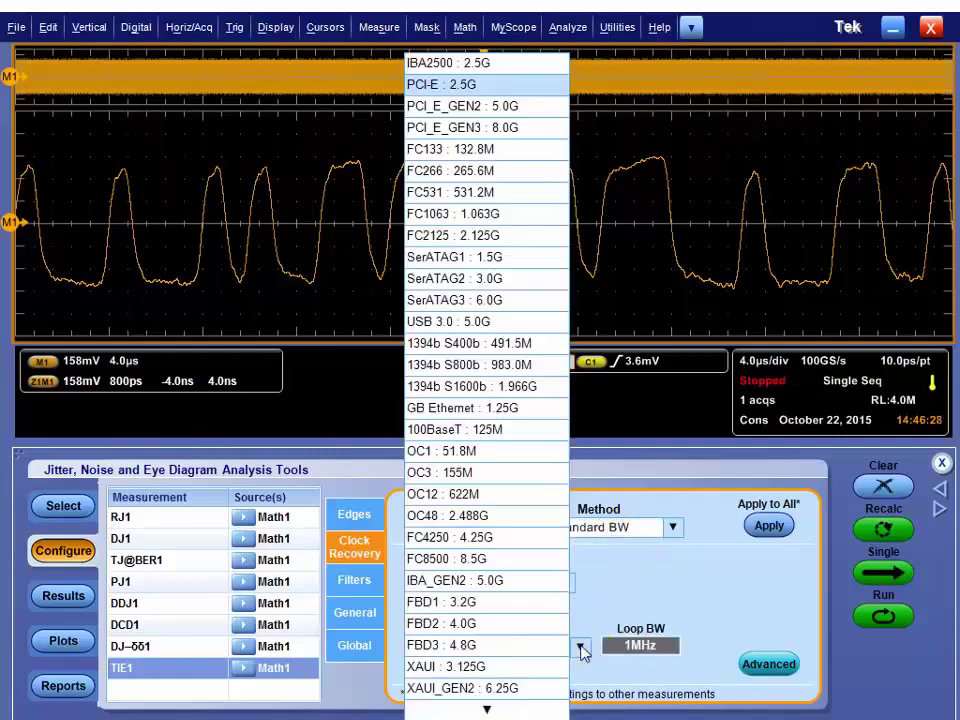
left_click(433, 325)
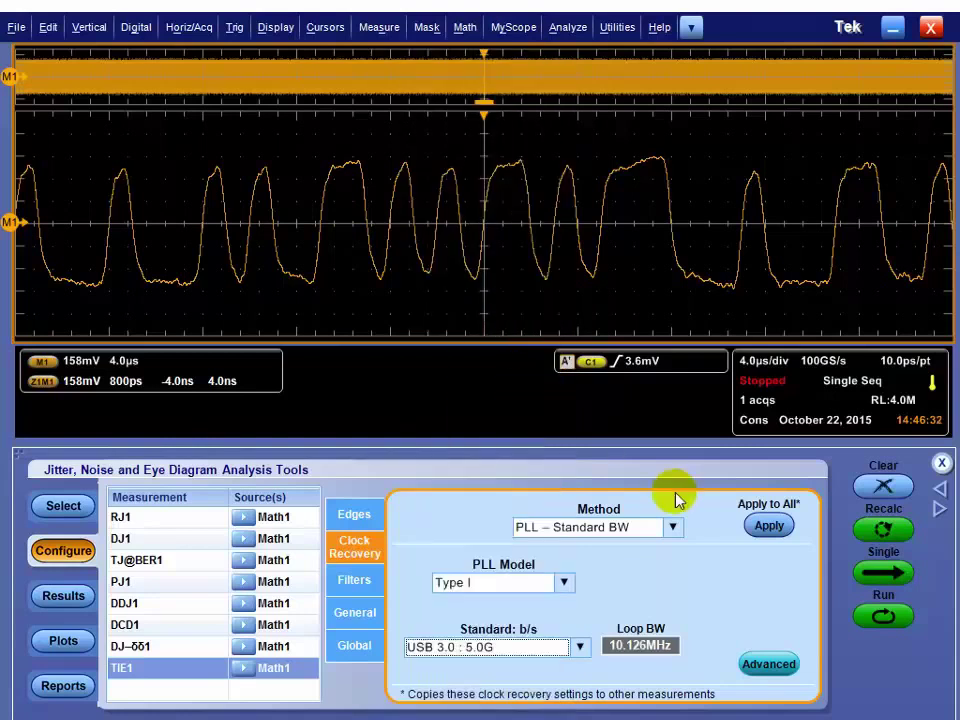
left_click(772, 528)
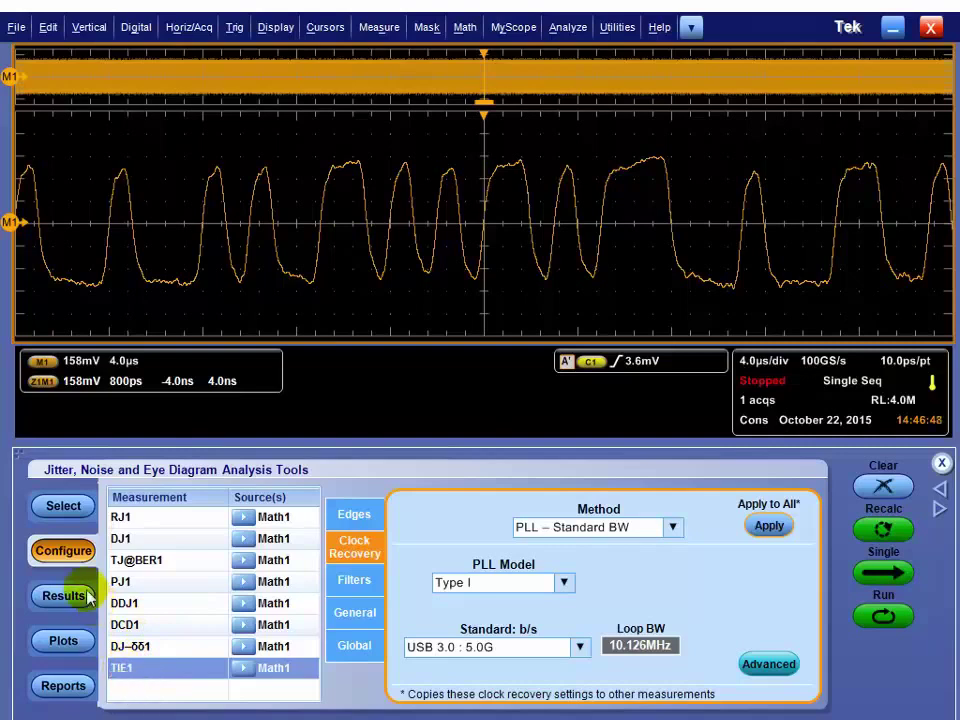
Add a TIE2 measurement on Math1 using Constant Clock – Mean clock recovery.
left_click(63, 505)
left_click(355, 655)
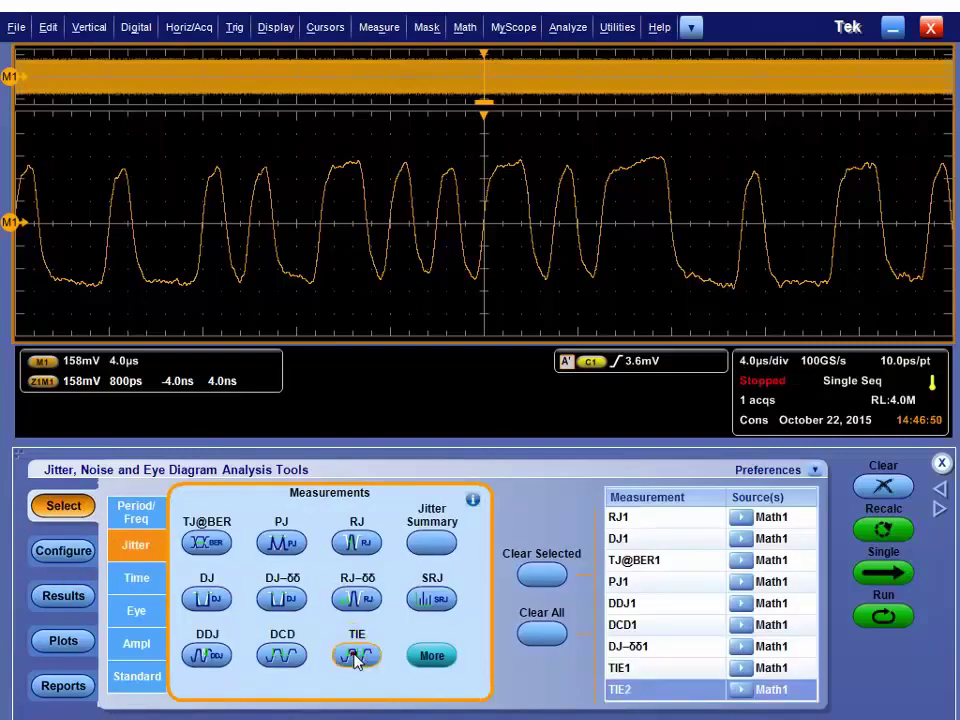
left_click(66, 560)
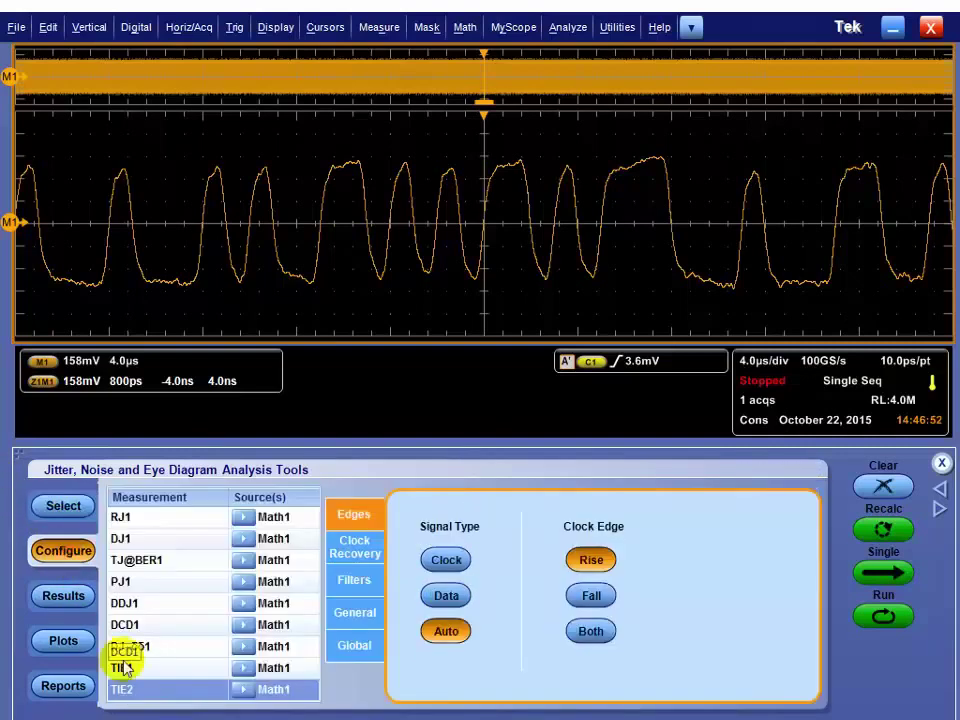
left_click(365, 553)
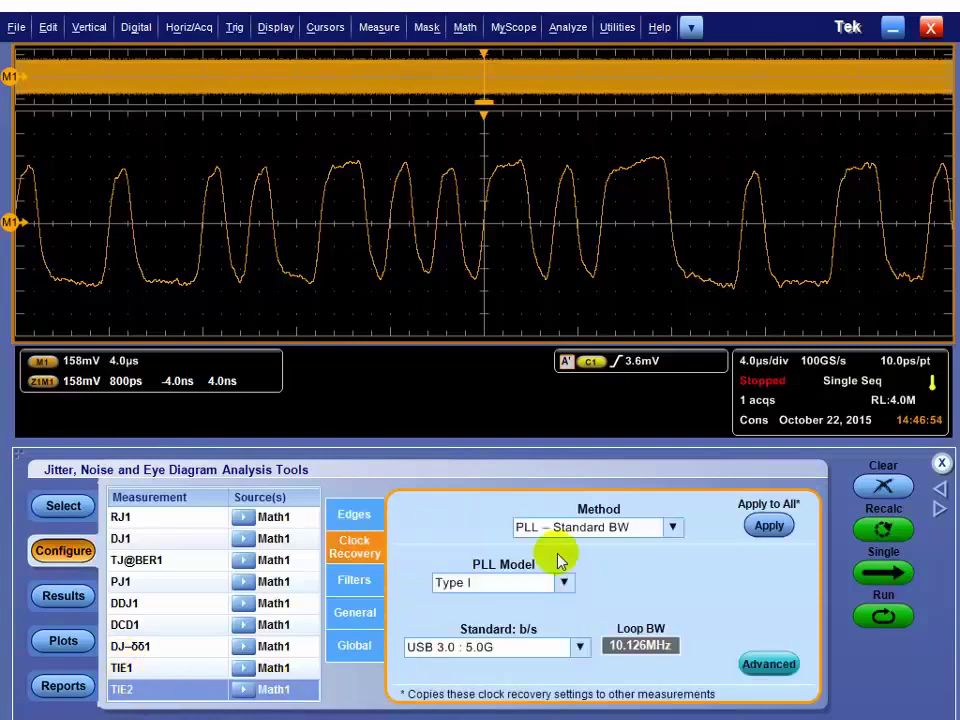
left_click(620, 530)
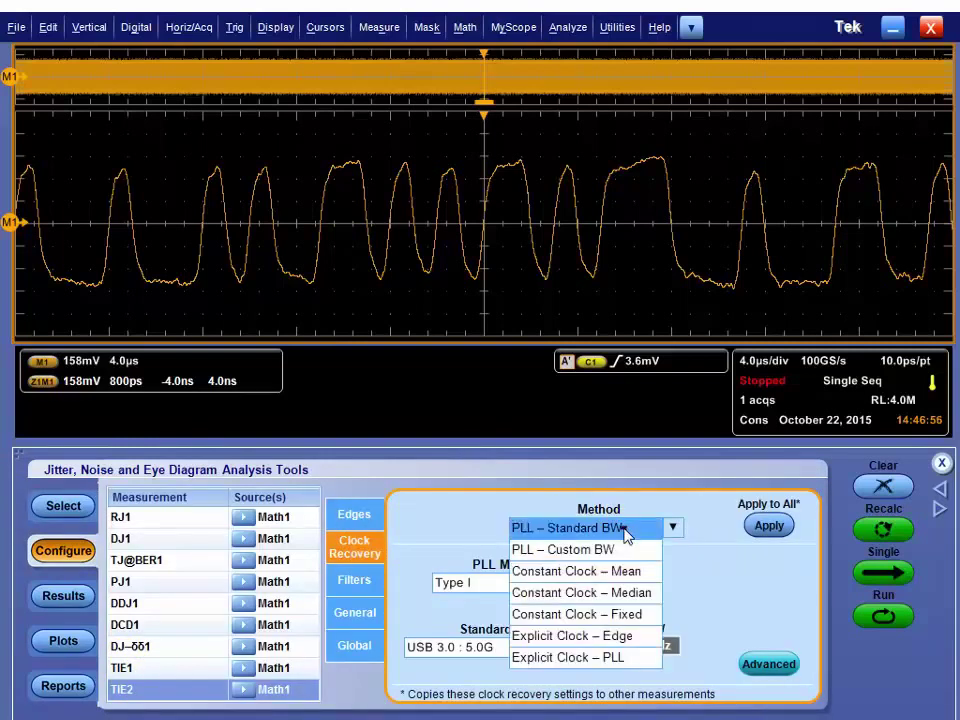
left_click(575, 572)
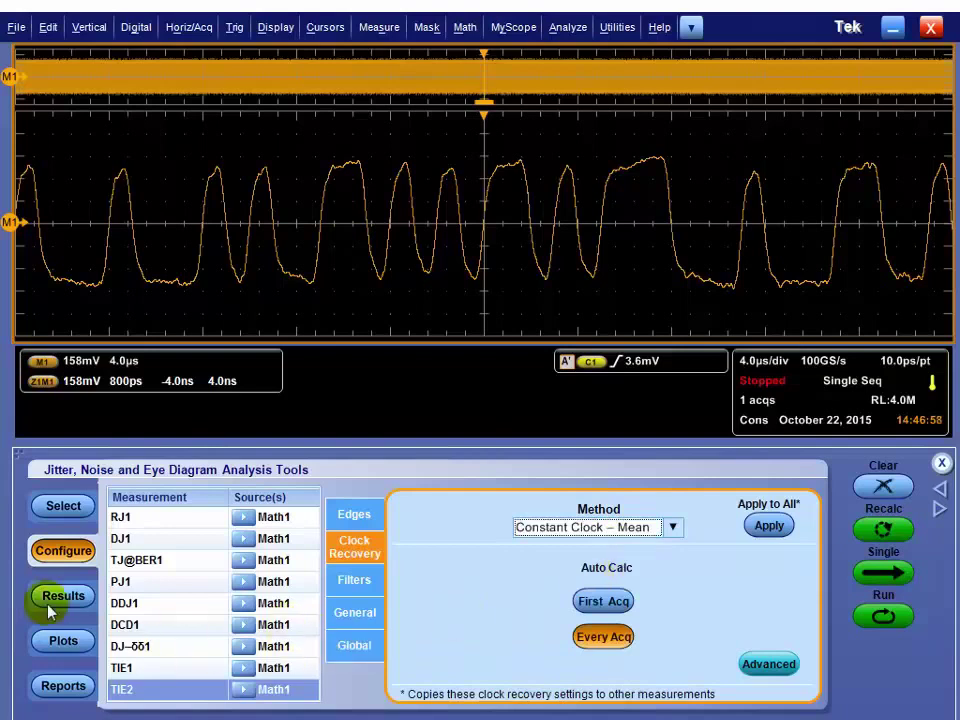
left_click(63, 641)
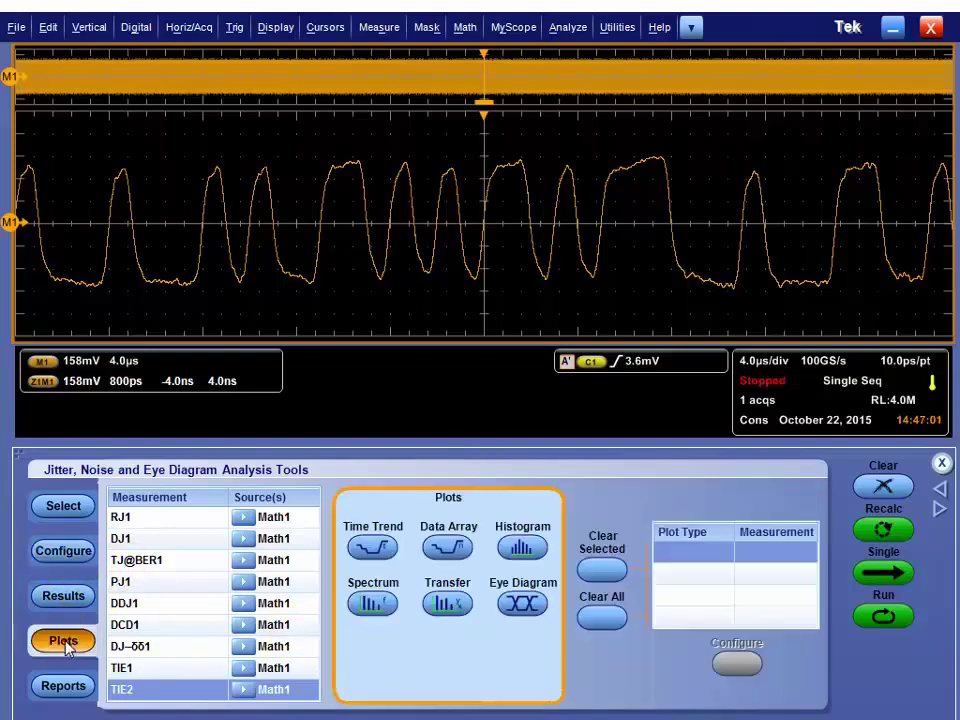
Select TJ@BER1 and add Eye Diagram, Bathtub and Composite Jitter Hist plots for it.
left_click(140, 562)
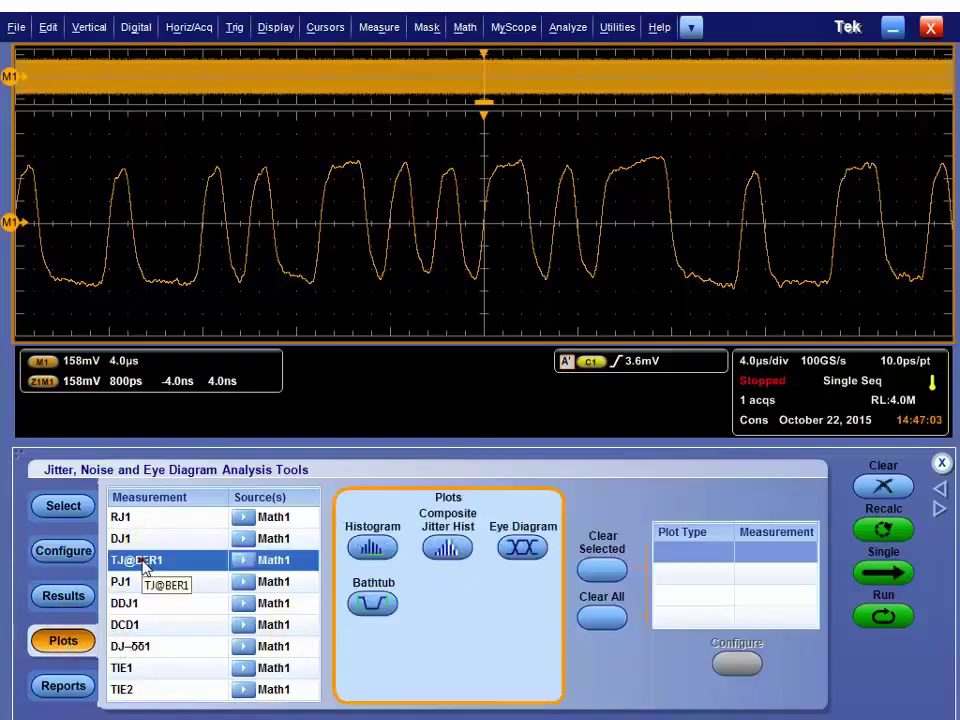
left_click(522, 547)
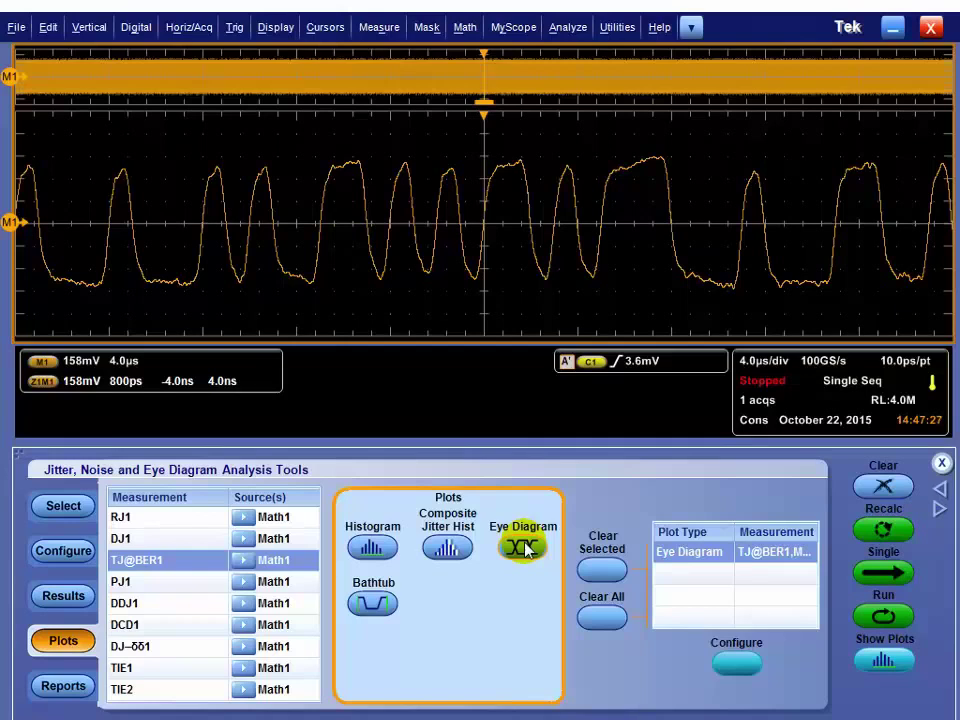
left_click(373, 603)
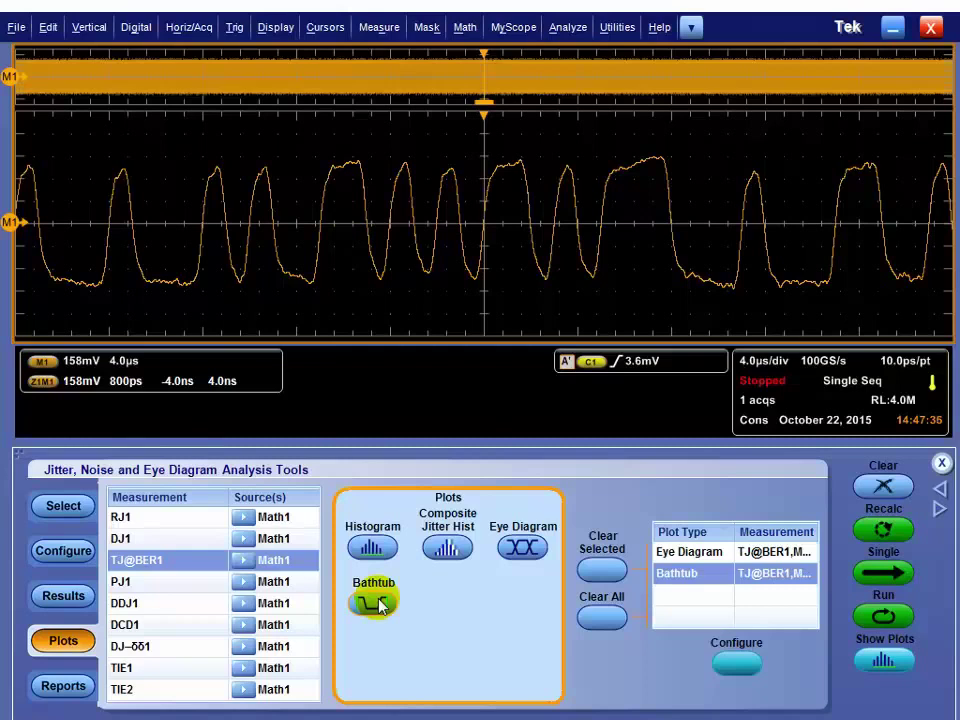
left_click(446, 548)
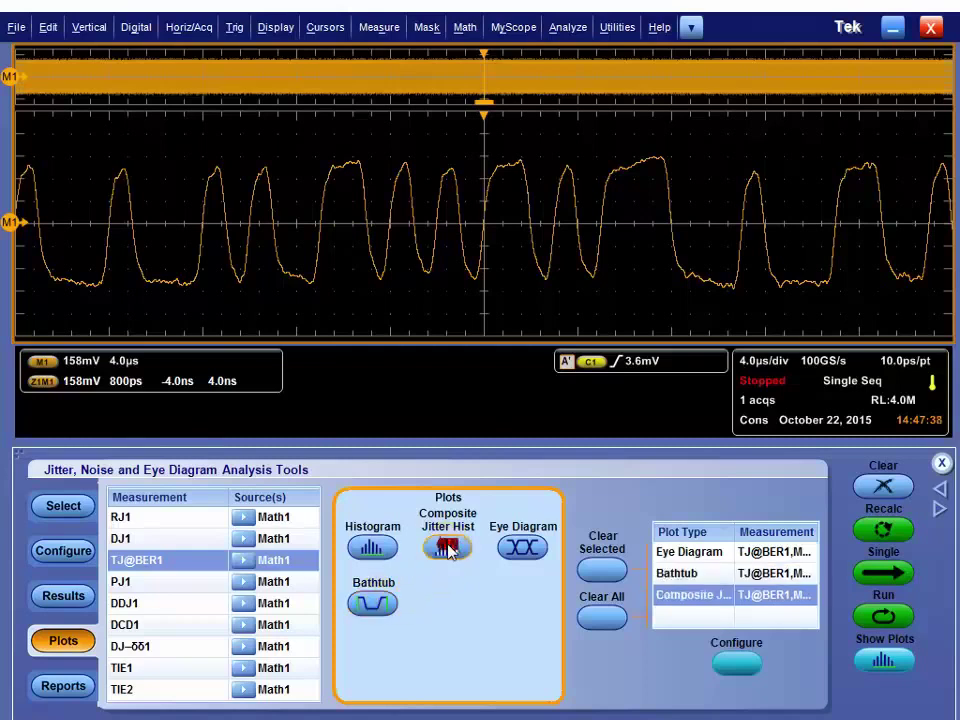
Add a Spectrum plot for the TIE1 measurement on Math1, the fourth plot.
left_click(177, 672)
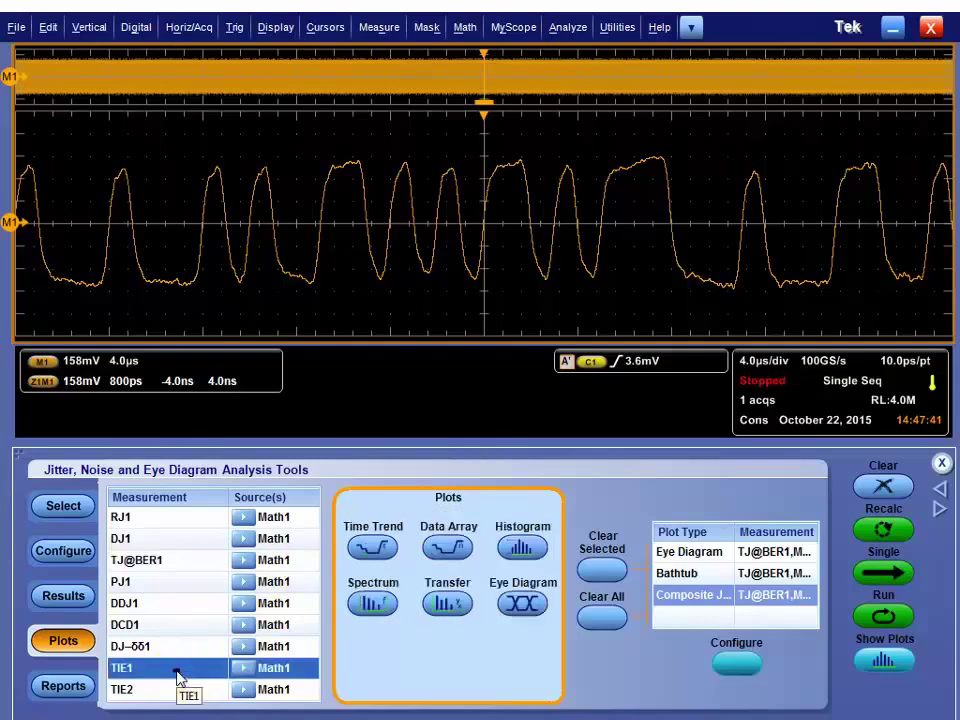
left_click(374, 603)
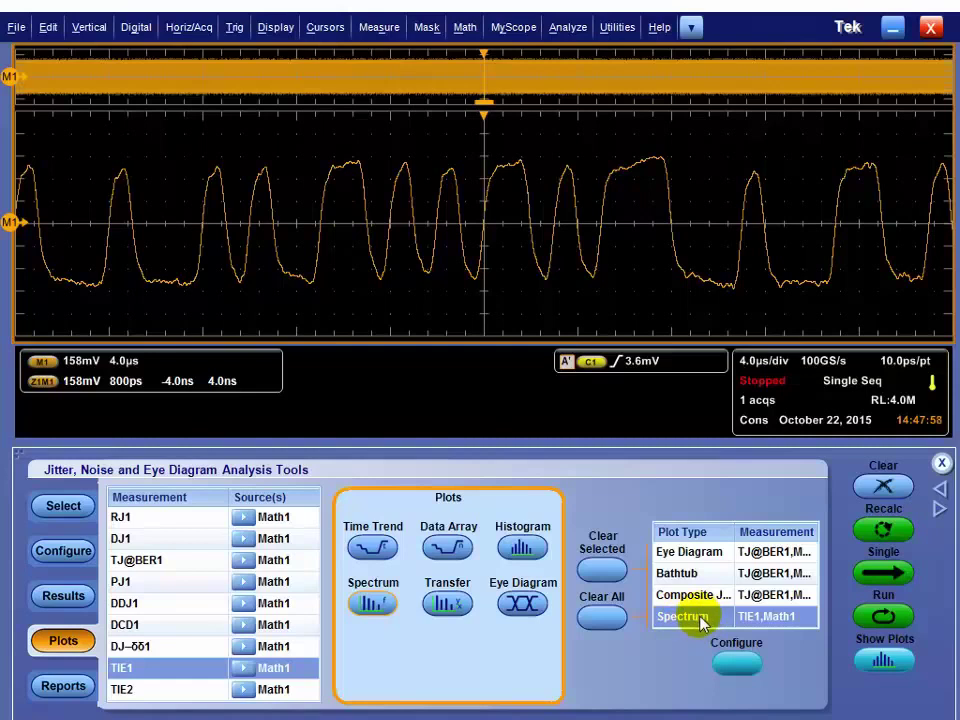
Recalculate, clear the old results, and run a Single acquisition to fill the results and four plots.
left_click(882, 530)
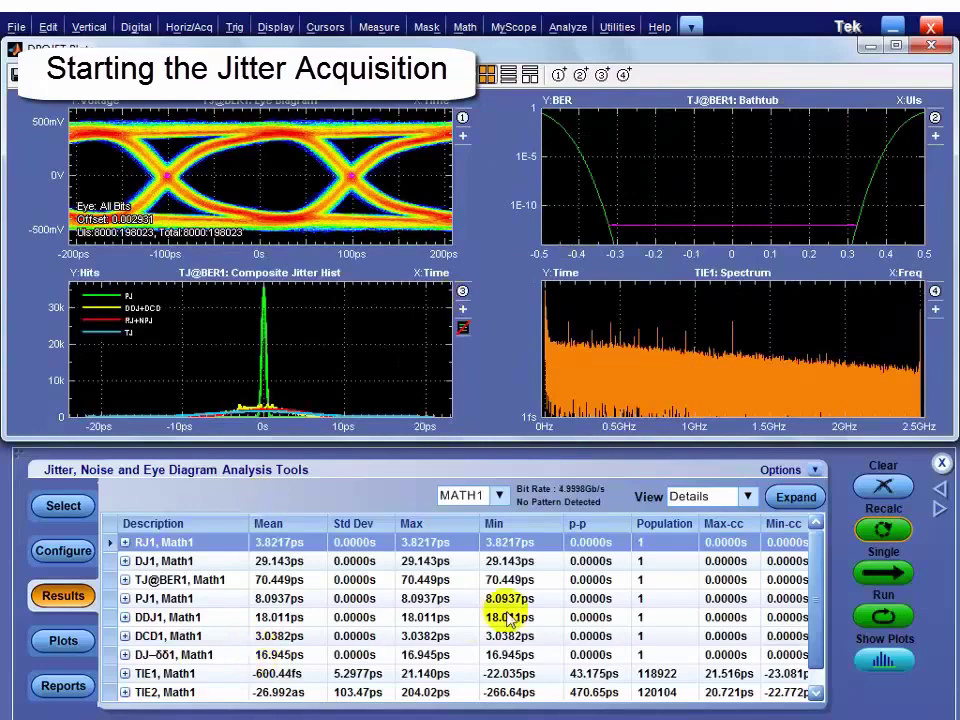
left_click(883, 486)
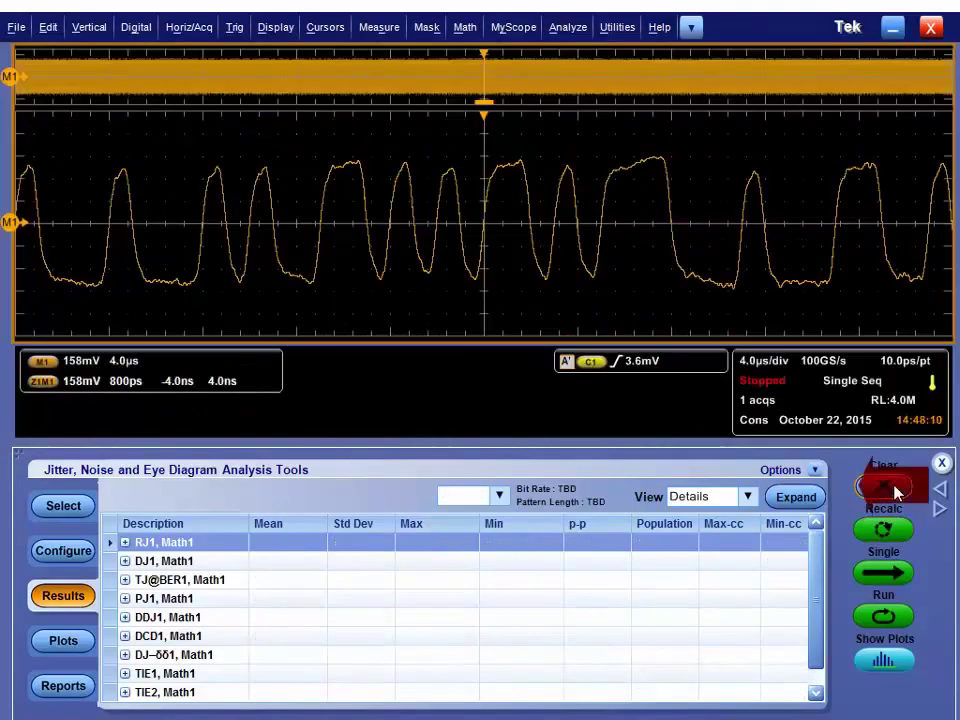
left_click(886, 574)
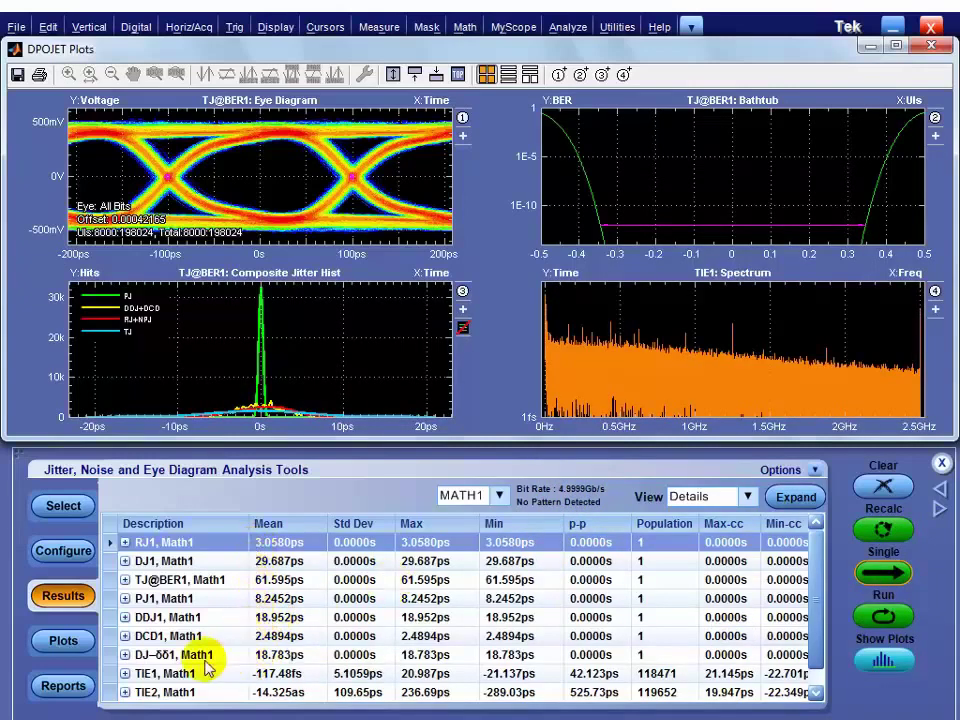
left_click(60, 697)
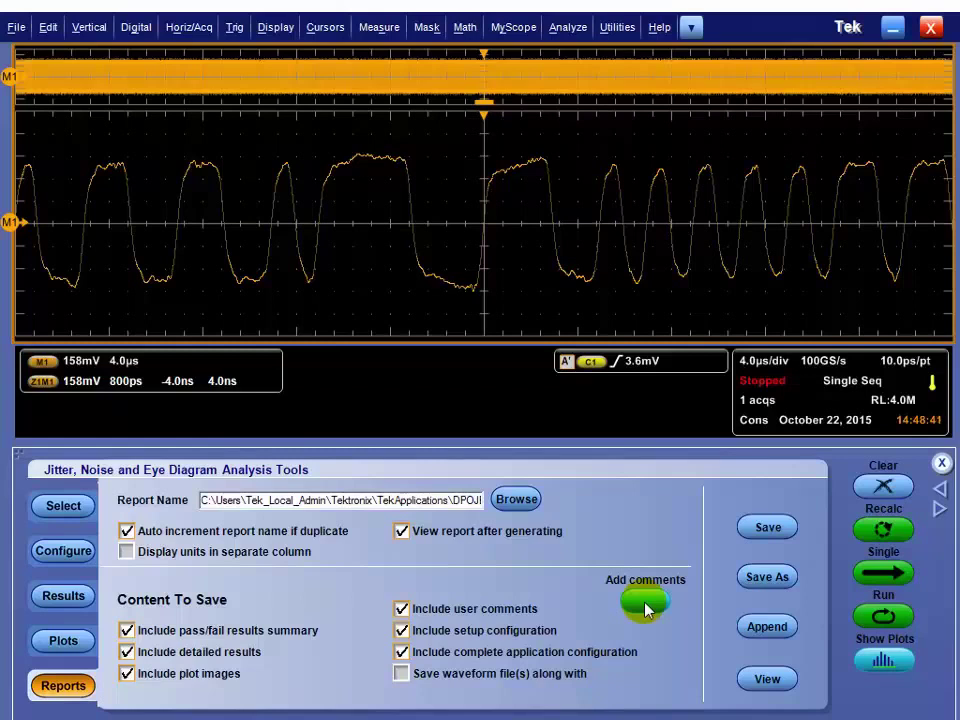
Save the report with its default name and options so it opens in the browser.
left_click(759, 530)
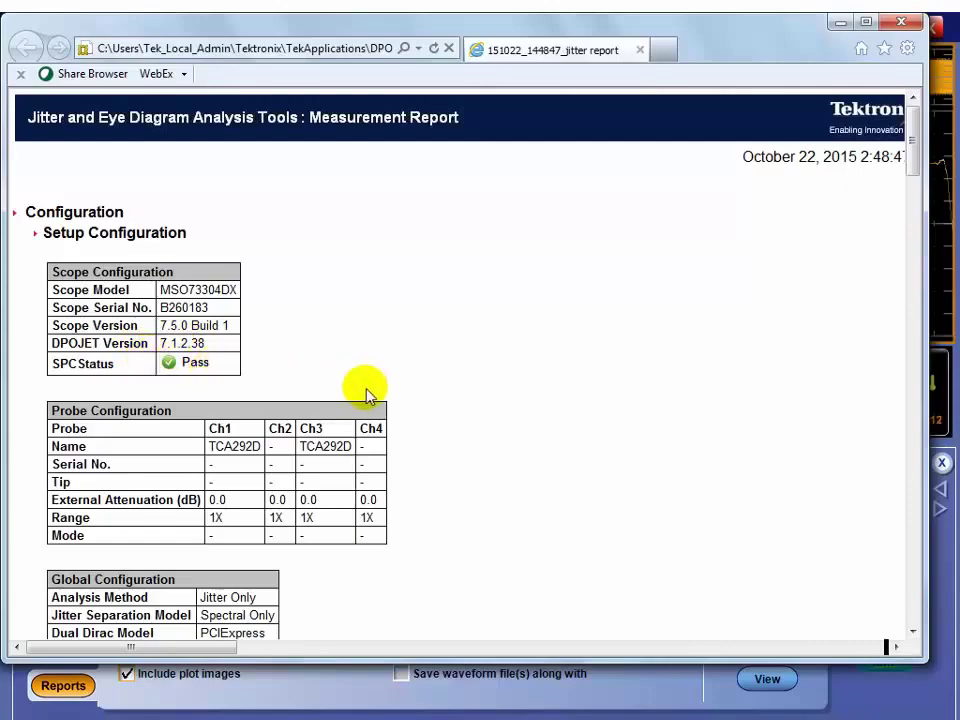
Scroll the report past Setup, Measurement Configuration and Source Reference Levels to Measurement Results.
scroll(364, 443, "down", 6)
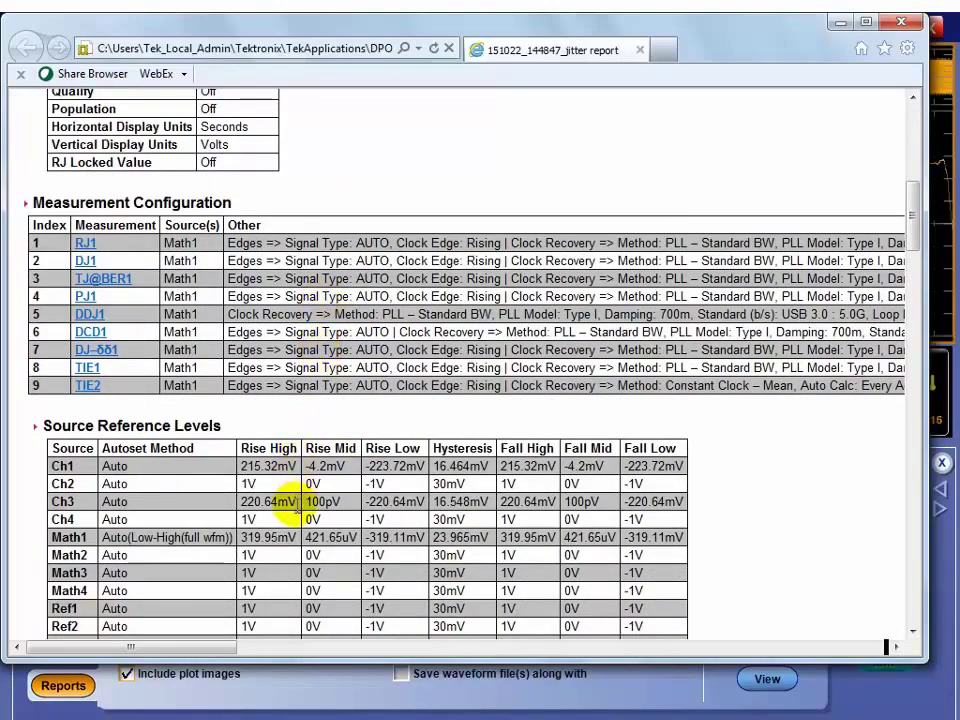
scroll(297, 515, "down", 2)
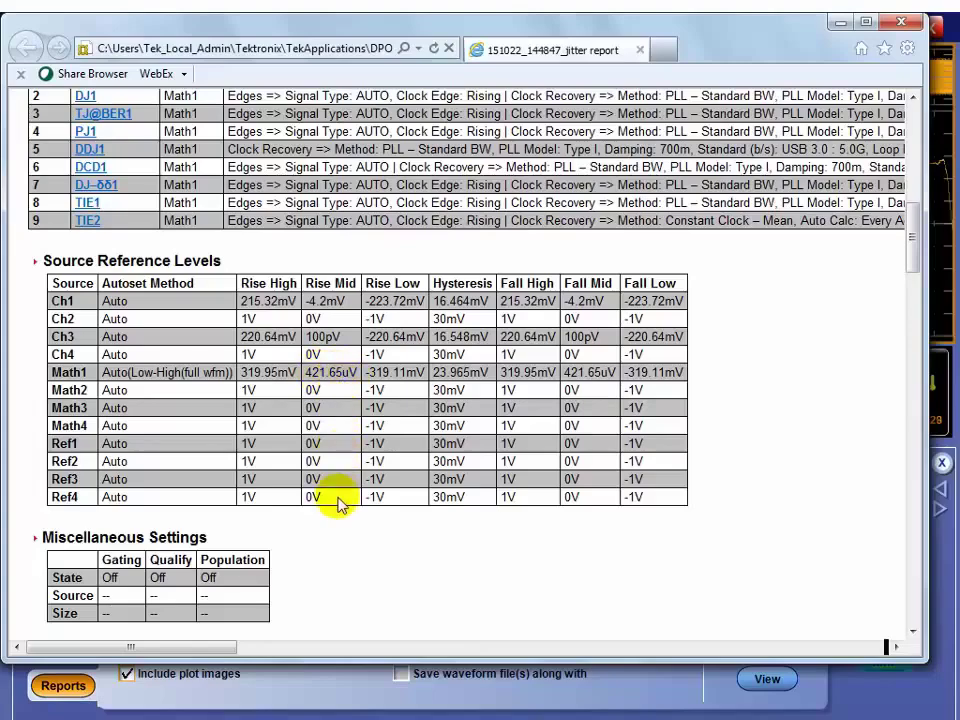
scroll(336, 499, "down", 2)
scroll(336, 499, "down", 6)
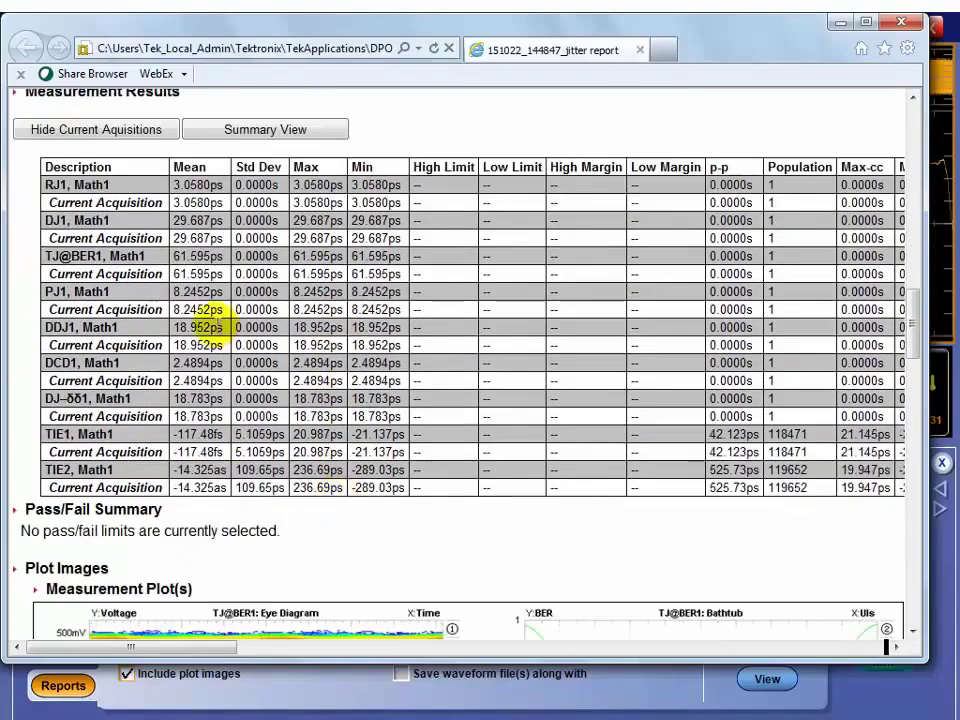
Hide the current-acquisition rows, then review the four plot images and M1 waveform capture.
left_click(112, 128)
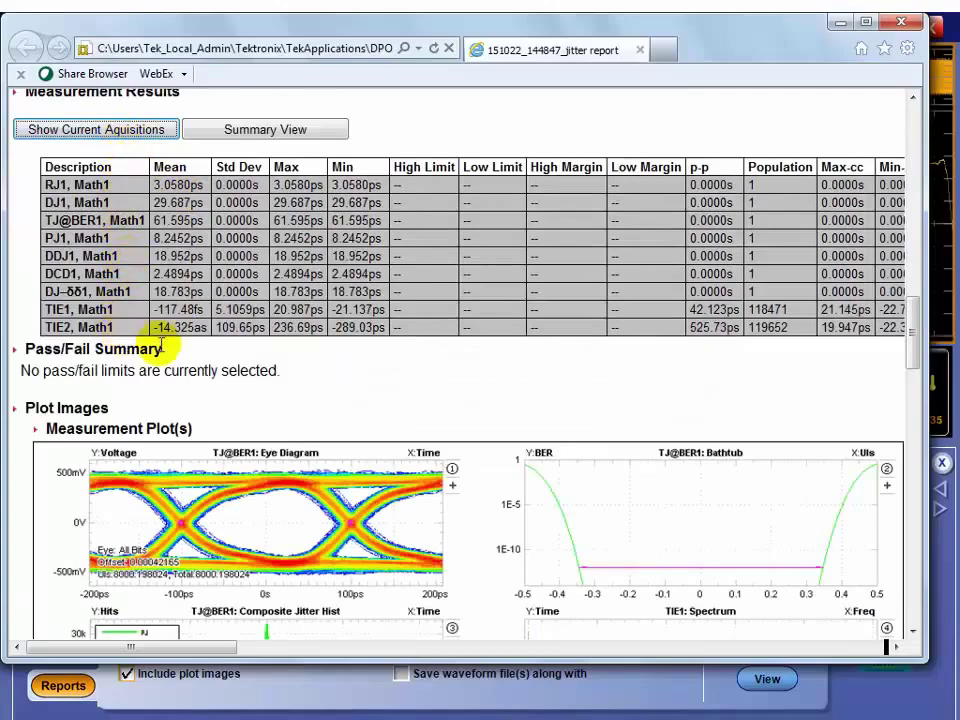
scroll(361, 523, "down", 6)
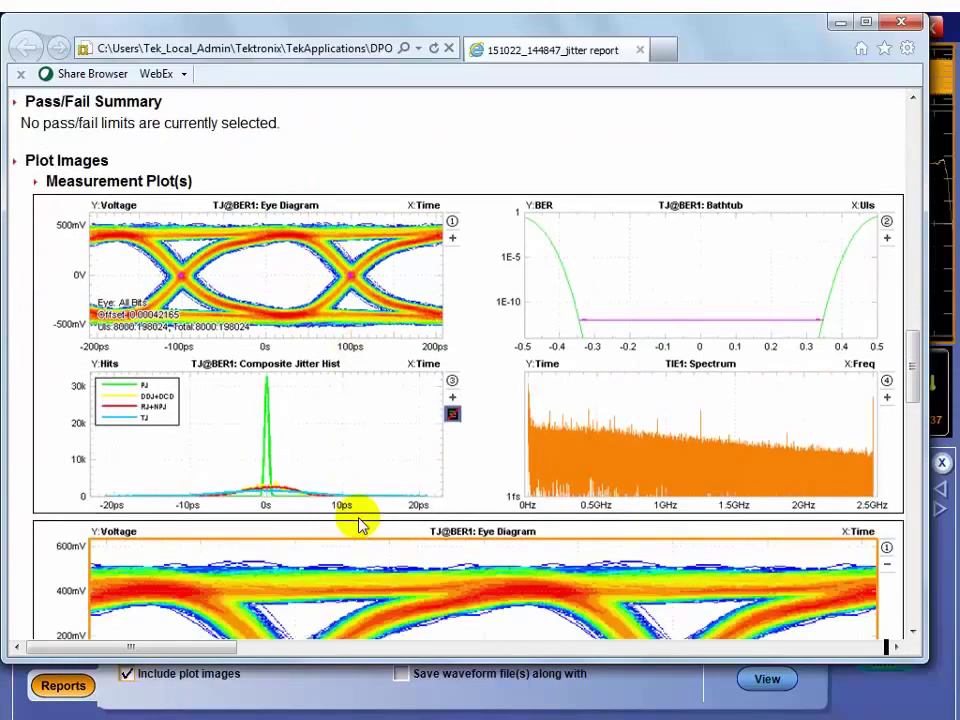
scroll(361, 523, "down", 7)
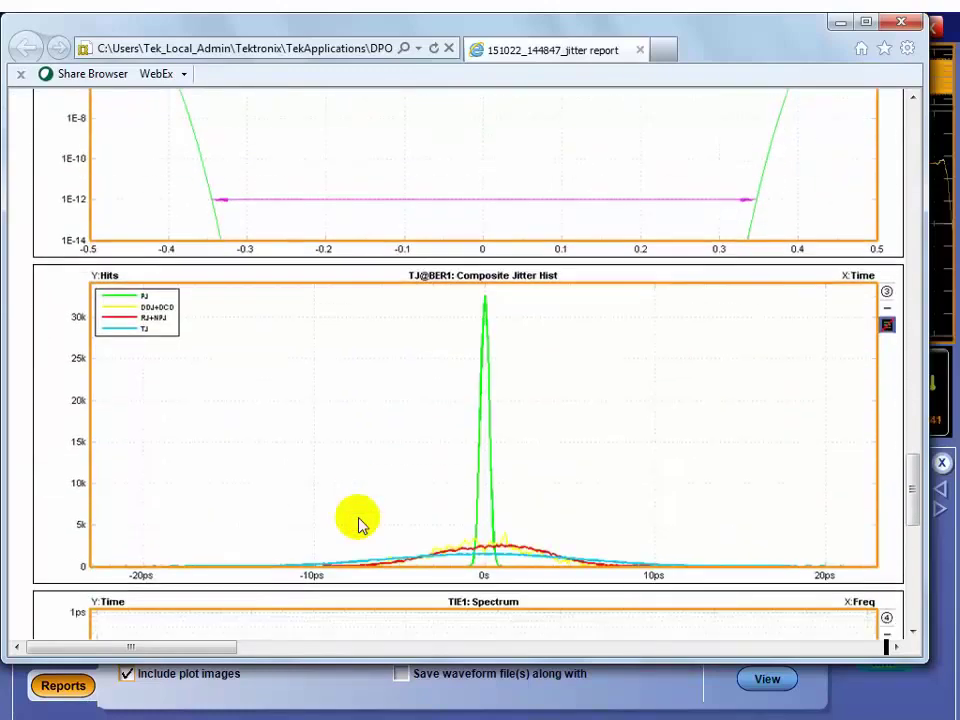
scroll(361, 523, "down", 4)
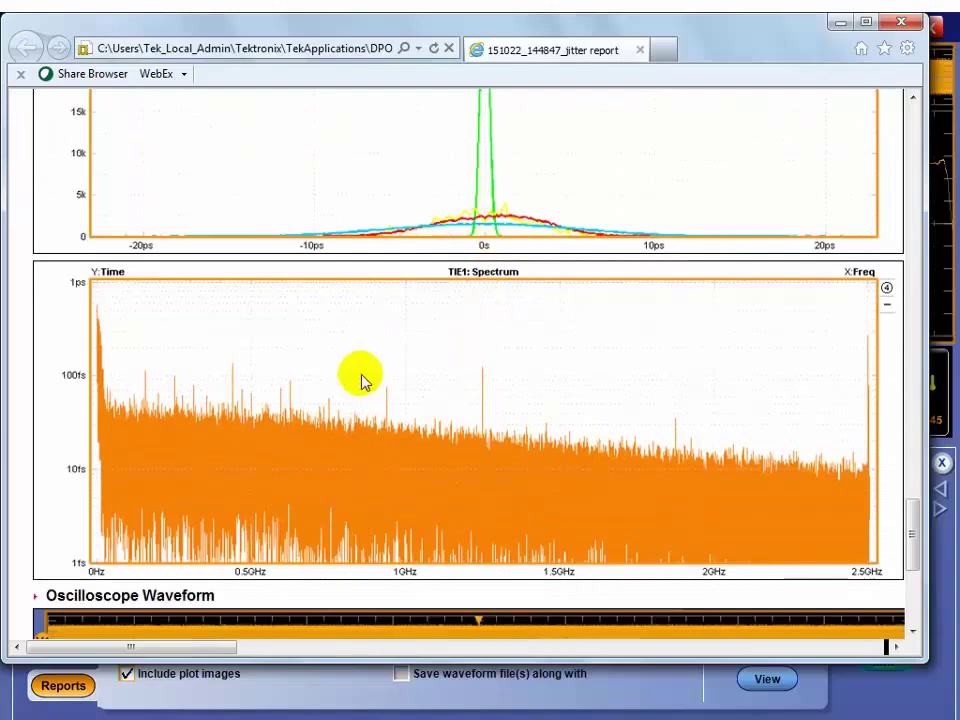
scroll(365, 483, "down", 5)
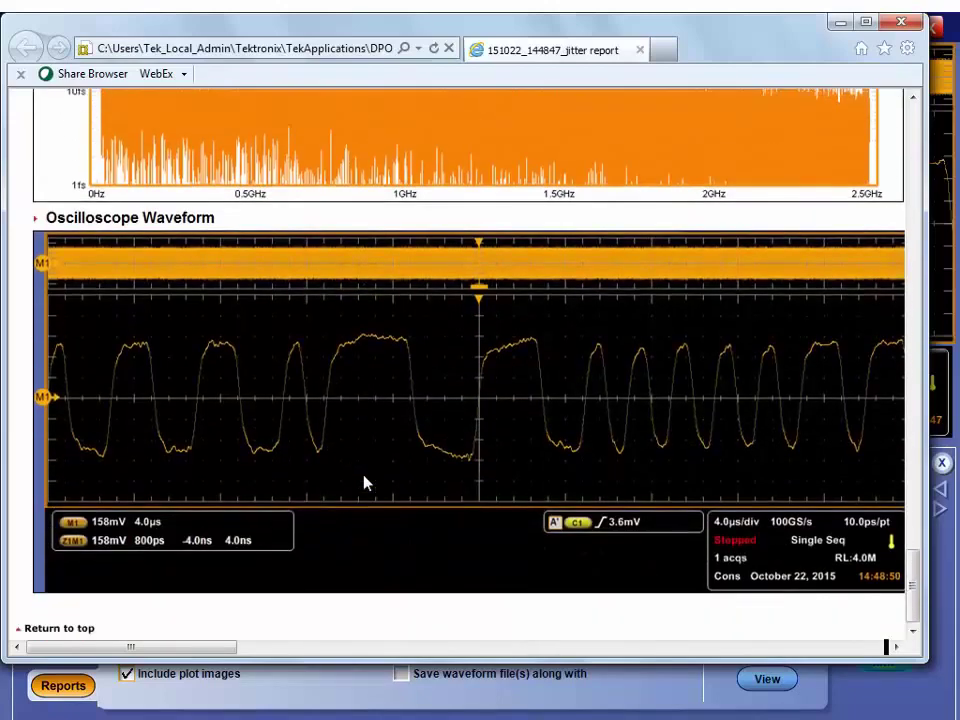